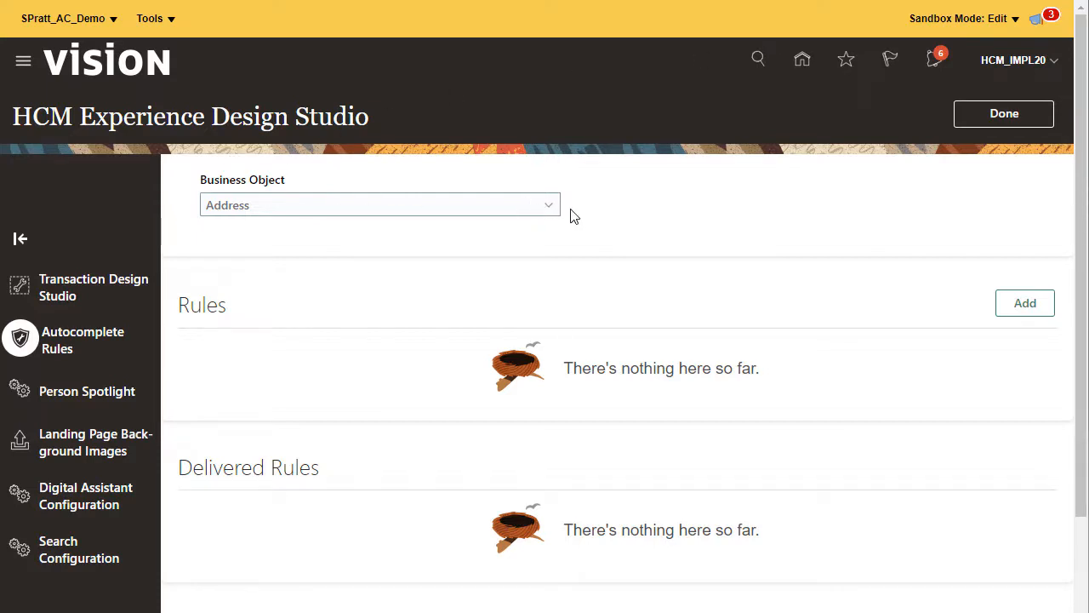
Show the autocomplete rules for the When and Why business object and duplicate the delivered rule validating the effective date on 1st or 16th
{"action": "left_click", "coordinate": [549, 211]}
{"action": "left_click_drag", "start_coordinate": [547, 246], "coordinate": [562, 420]}
{"action": "left_click", "coordinate": [258, 313]}
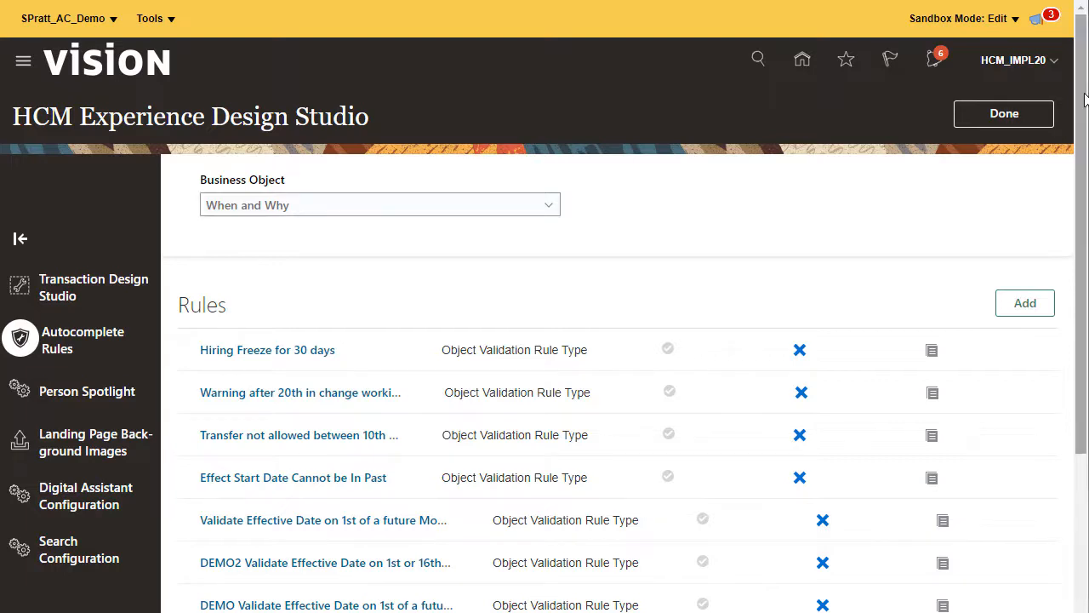
{"action": "scroll", "coordinate": [911, 356], "scroll_direction": "down", "scroll_amount": 3}
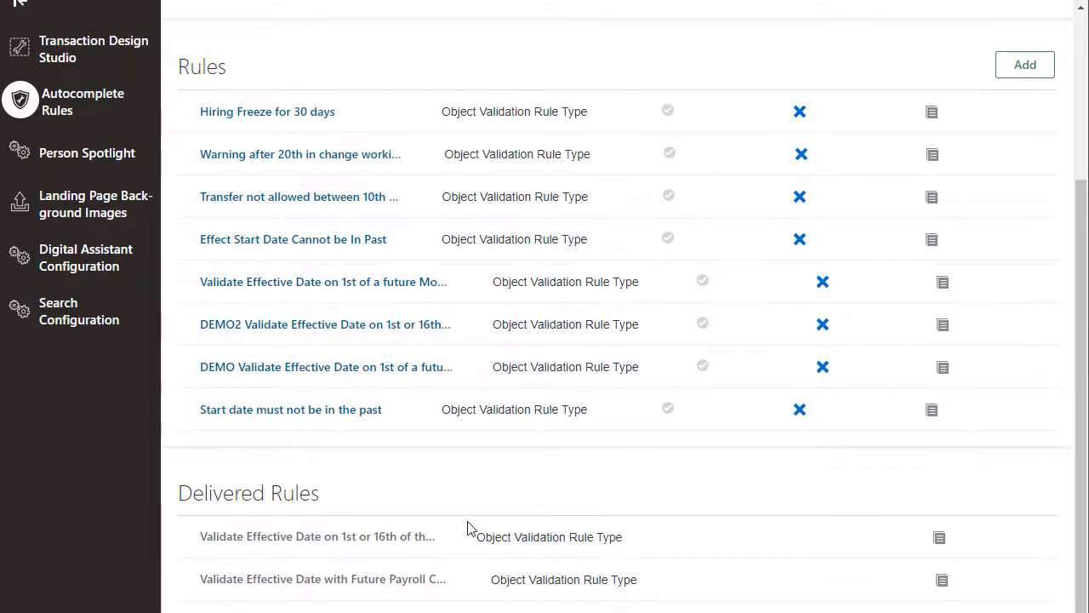
{"action": "left_click", "coordinate": [940, 538]}
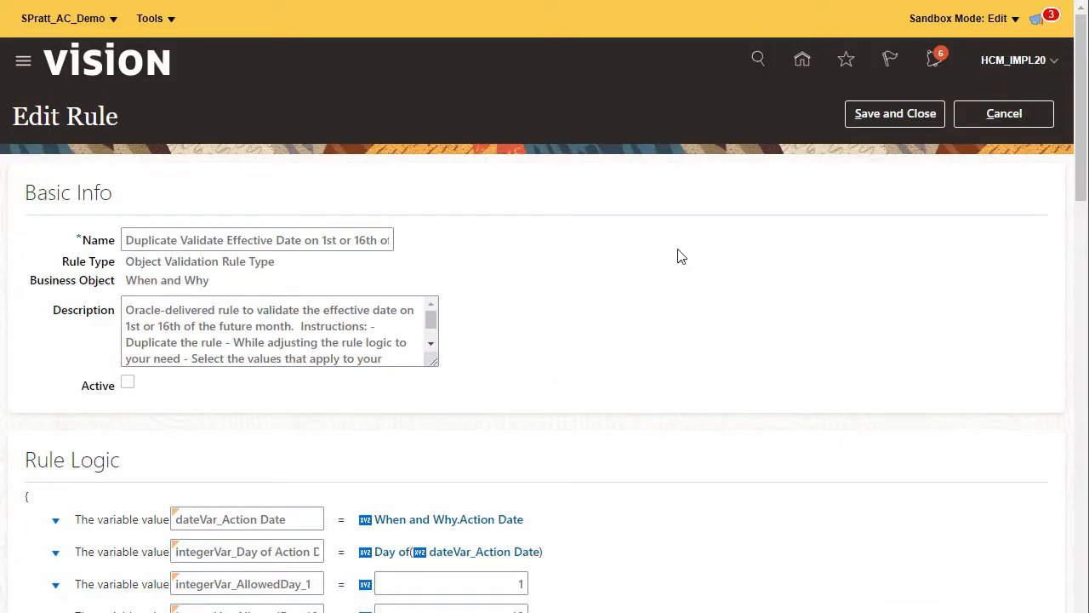
Rename the duplicated rule "Effective Date must be on 1st of a future Month for a specific action reason" and make it active
{"action": "triple_click", "coordinate": [135, 241]}
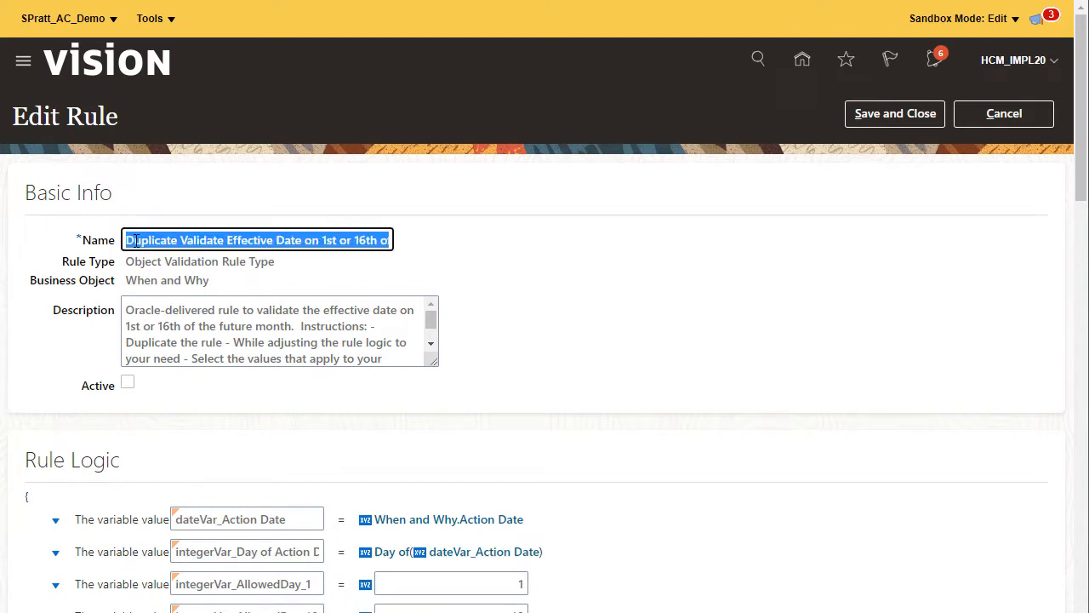
{"action": "type", "text": "Effective Date must be on 1st of a future Month for a specific action reason"}
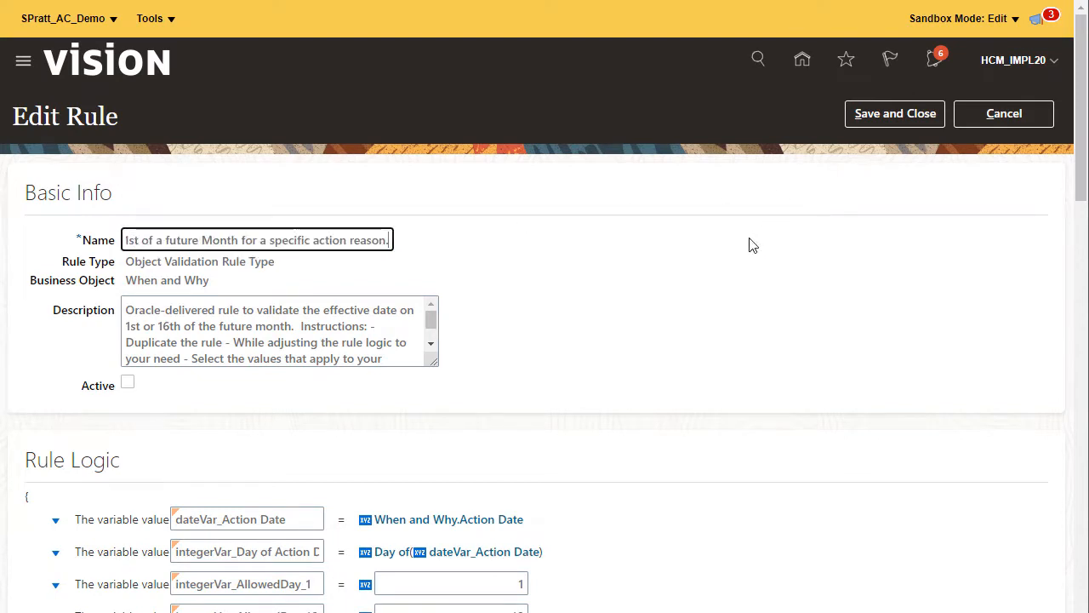
{"action": "left_click", "coordinate": [749, 237]}
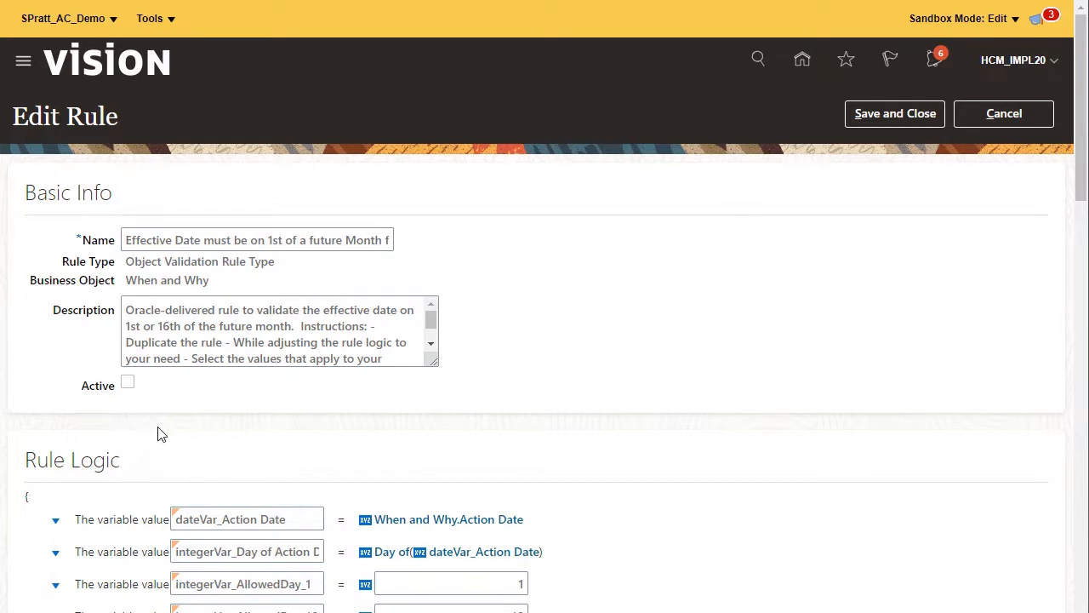
{"action": "left_click", "coordinate": [128, 385]}
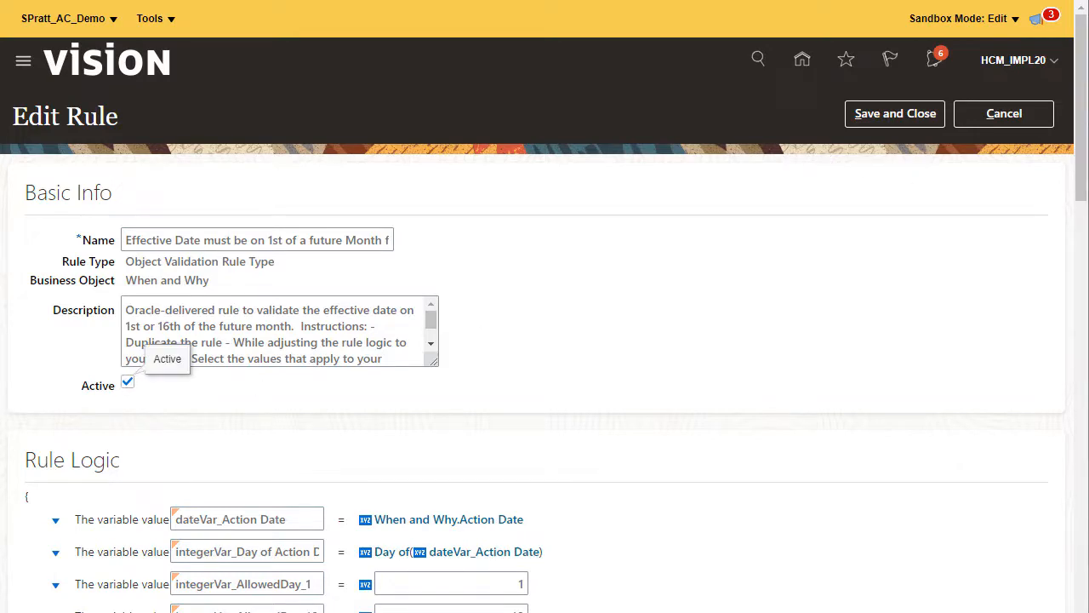
Add Hire an Employee to the action types accepted by the Action Type Code condition in the rule logic
{"action": "left_click_drag", "start_coordinate": [1084, 88], "coordinate": [1084, 475]}
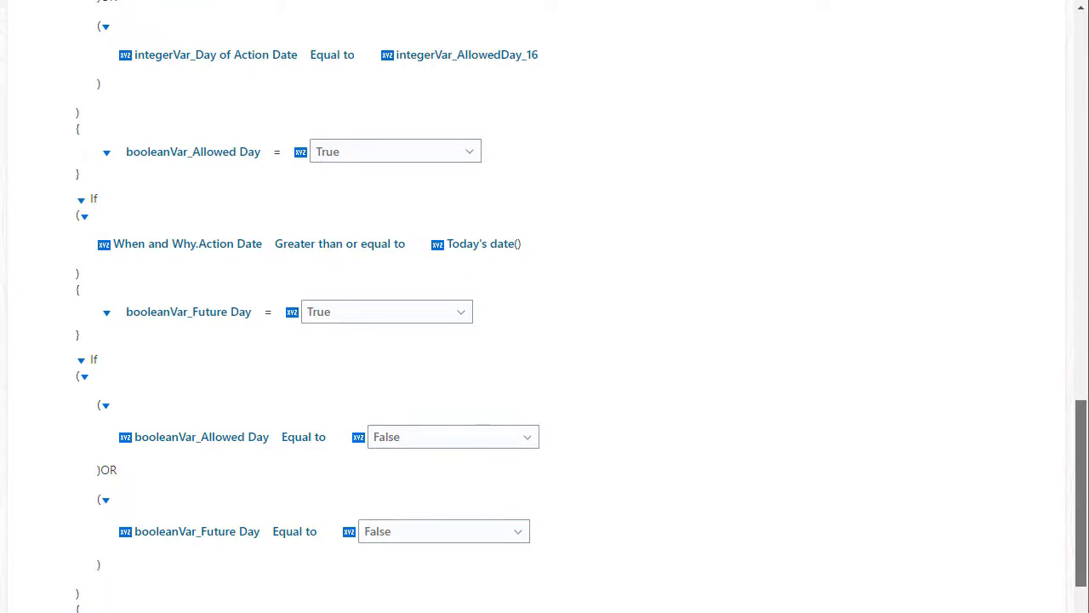
{"action": "left_click_drag", "start_coordinate": [1083, 475], "coordinate": [1076, 294]}
{"action": "left_click", "coordinate": [497, 404]}
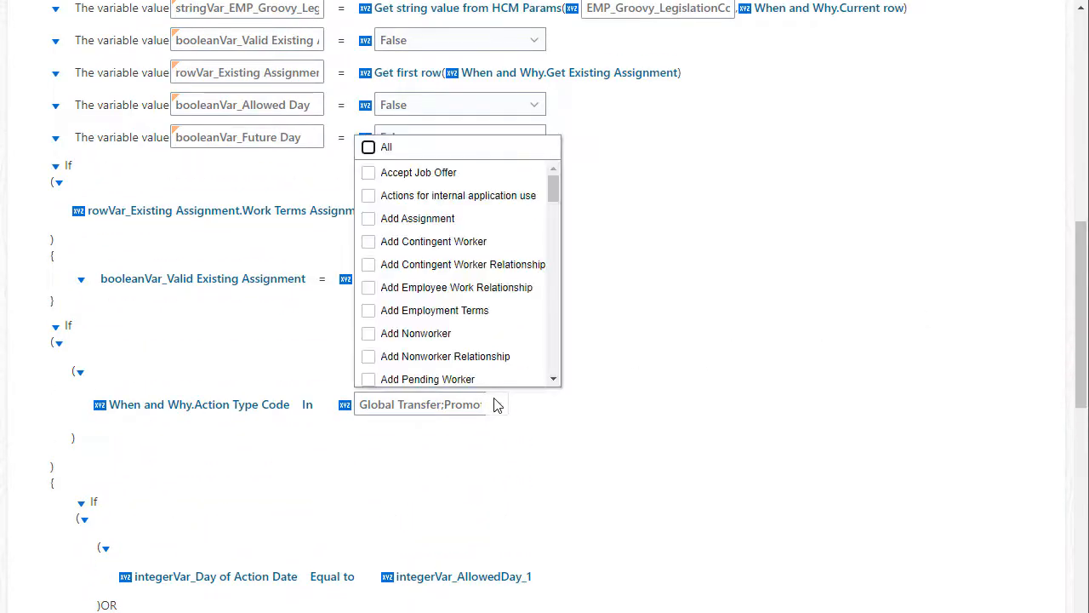
{"action": "scroll", "coordinate": [462, 310], "scroll_direction": "down", "scroll_amount": 10}
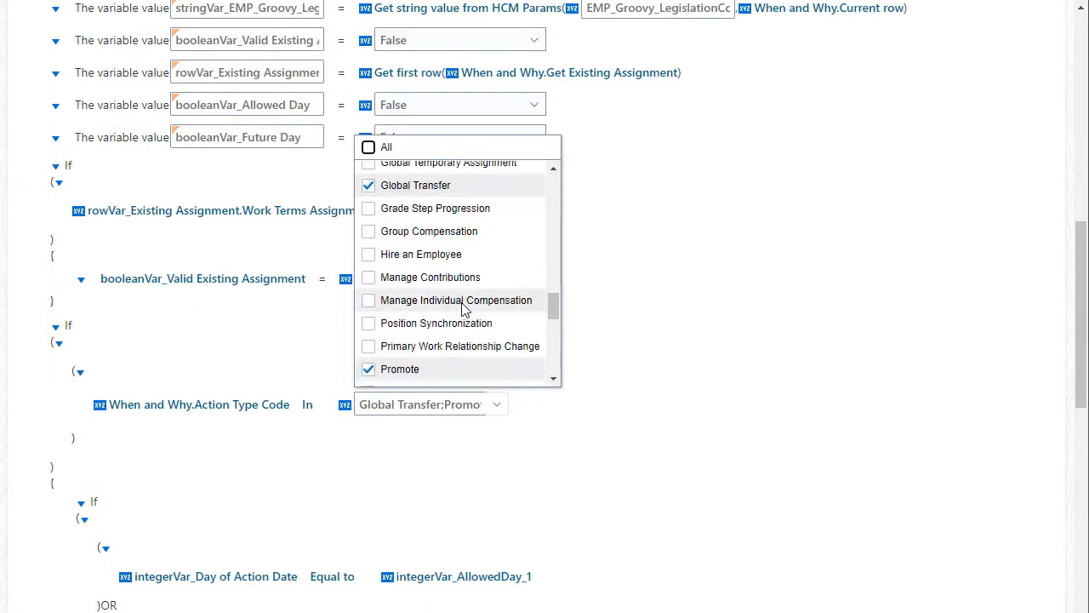
{"action": "scroll", "coordinate": [464, 308], "scroll_direction": "down", "scroll_amount": 3}
{"action": "scroll", "coordinate": [464, 310], "scroll_direction": "up", "scroll_amount": 1}
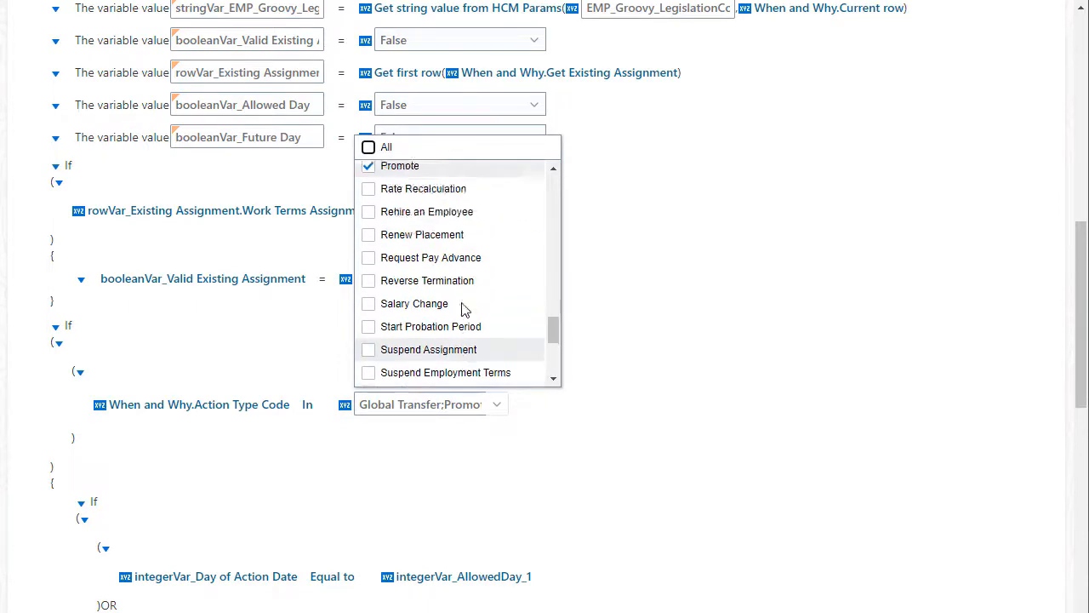
{"action": "scroll", "coordinate": [464, 308], "scroll_direction": "up", "scroll_amount": 3}
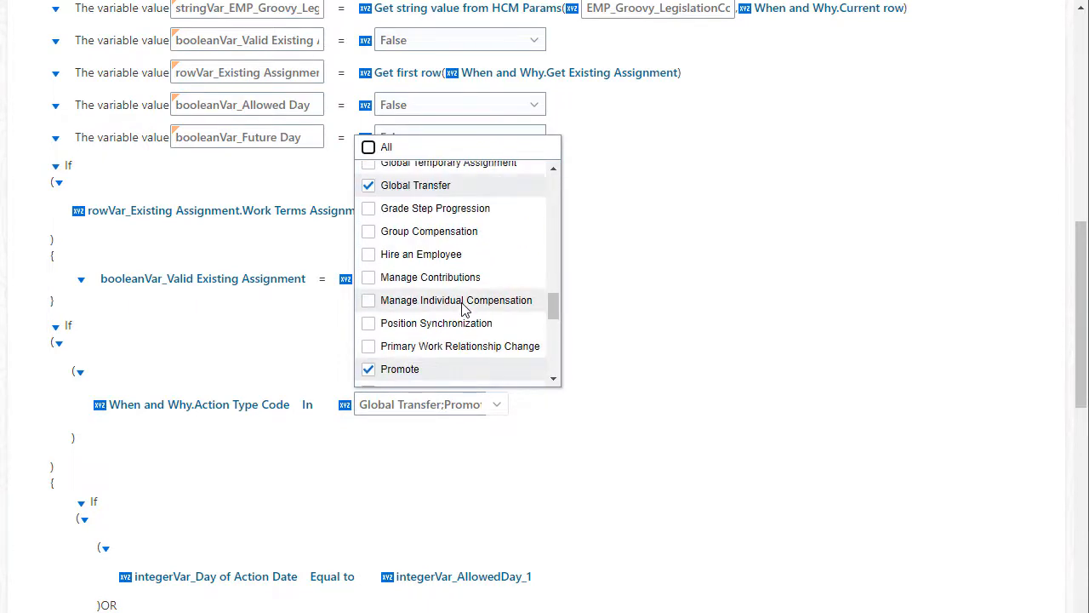
{"action": "left_click", "coordinate": [369, 255]}
{"action": "left_click", "coordinate": [817, 241]}
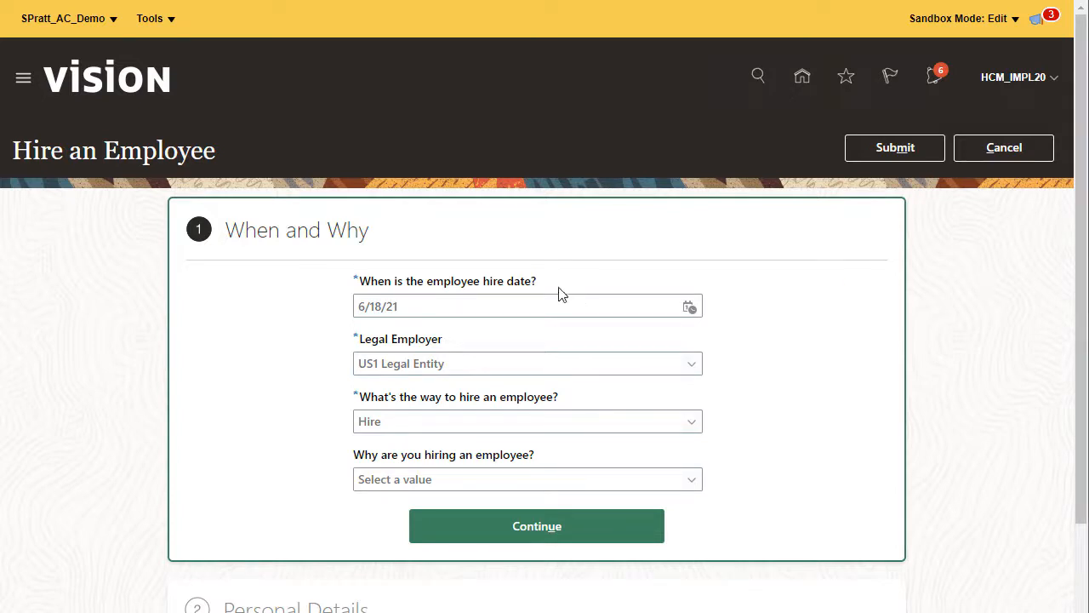
Check the hire date and legal employer in the Hire an Employee form and continue from the When and Why section to test the rule
{"action": "double_click", "coordinate": [375, 306]}
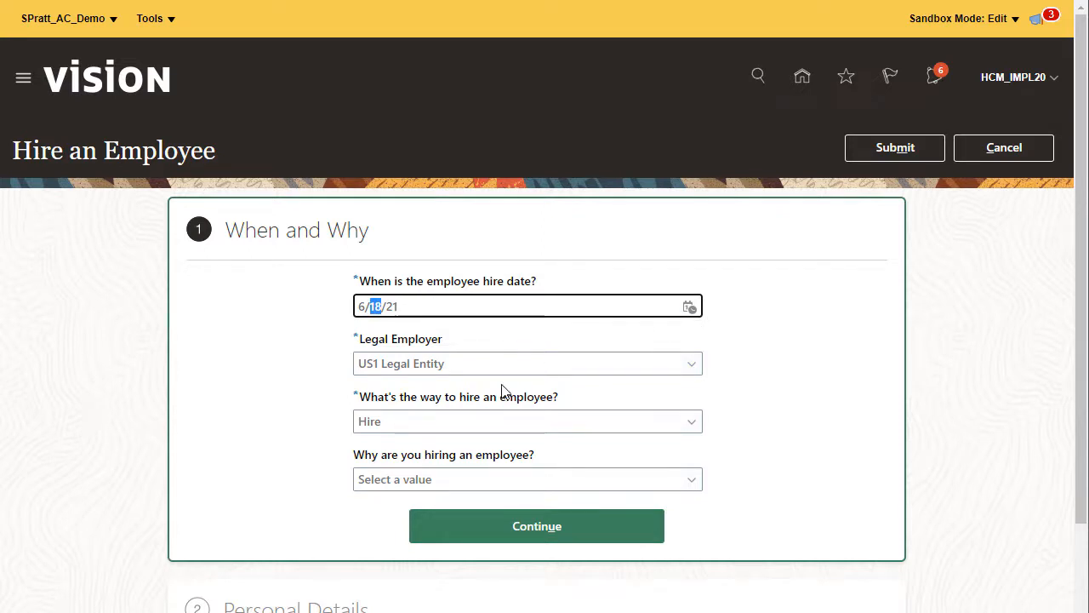
{"action": "left_click", "coordinate": [474, 364]}
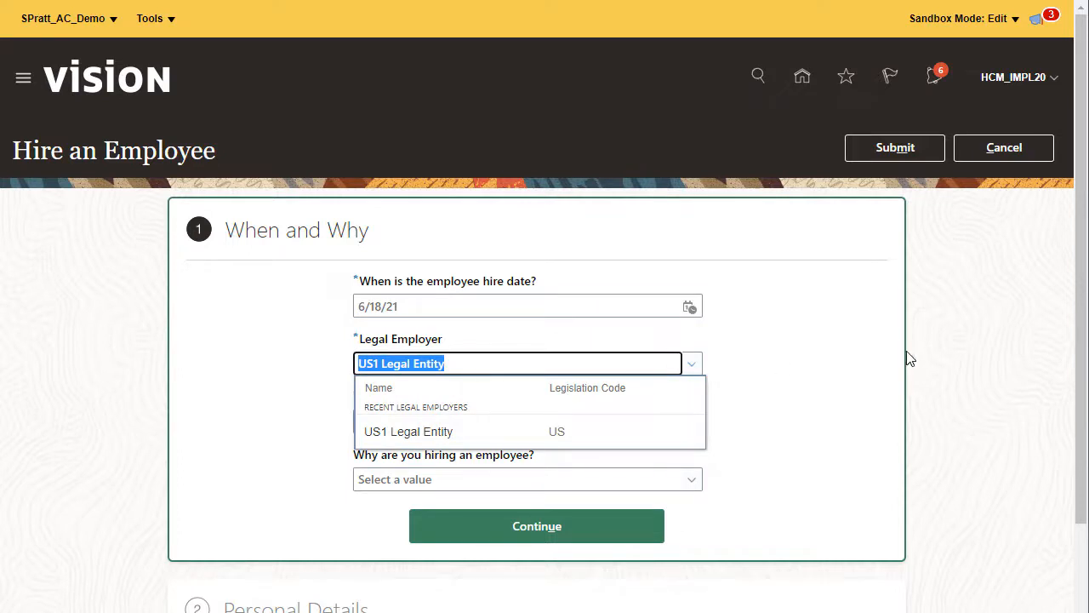
{"action": "left_click", "coordinate": [1005, 356]}
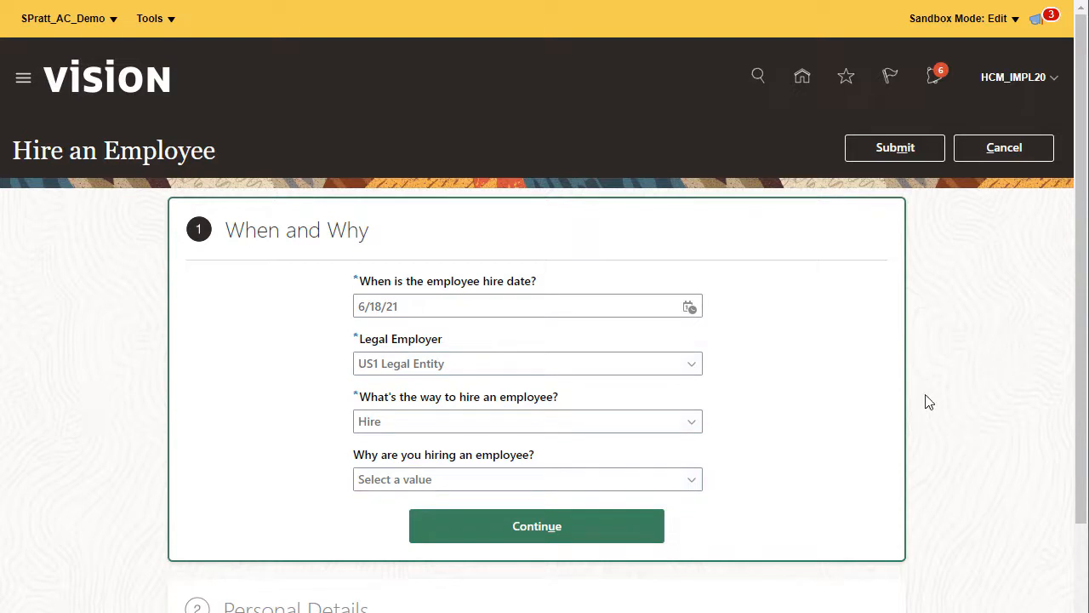
{"action": "left_click", "coordinate": [551, 527]}
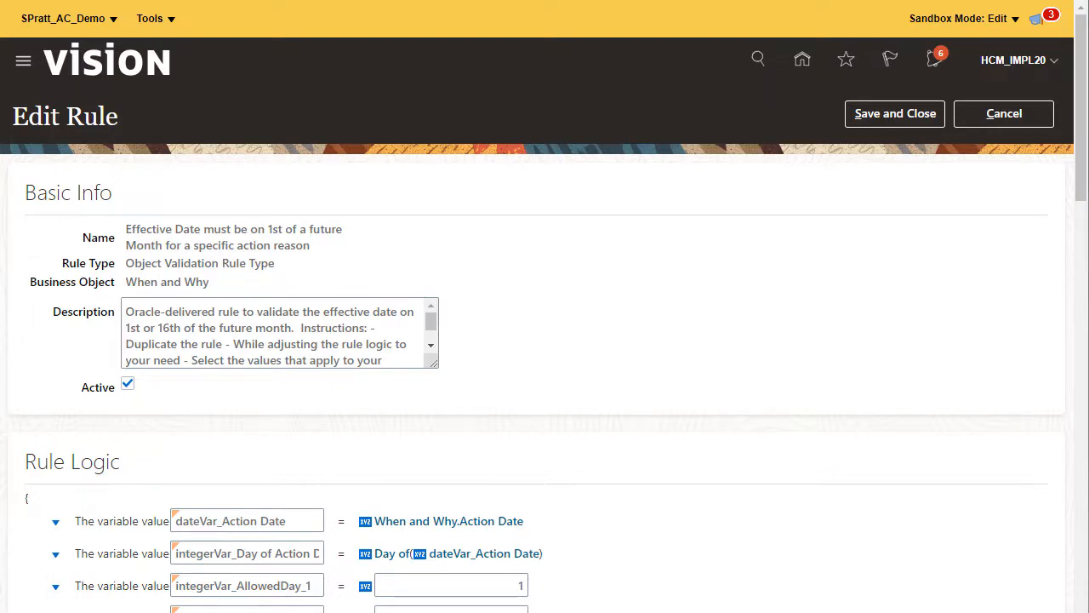
Try to delete the variable integerVar_AllowedDay_16 from the rule logic
{"action": "scroll", "coordinate": [678, 343], "scroll_direction": "down", "scroll_amount": 1}
{"action": "scroll", "coordinate": [679, 343], "scroll_direction": "down", "scroll_amount": 4}
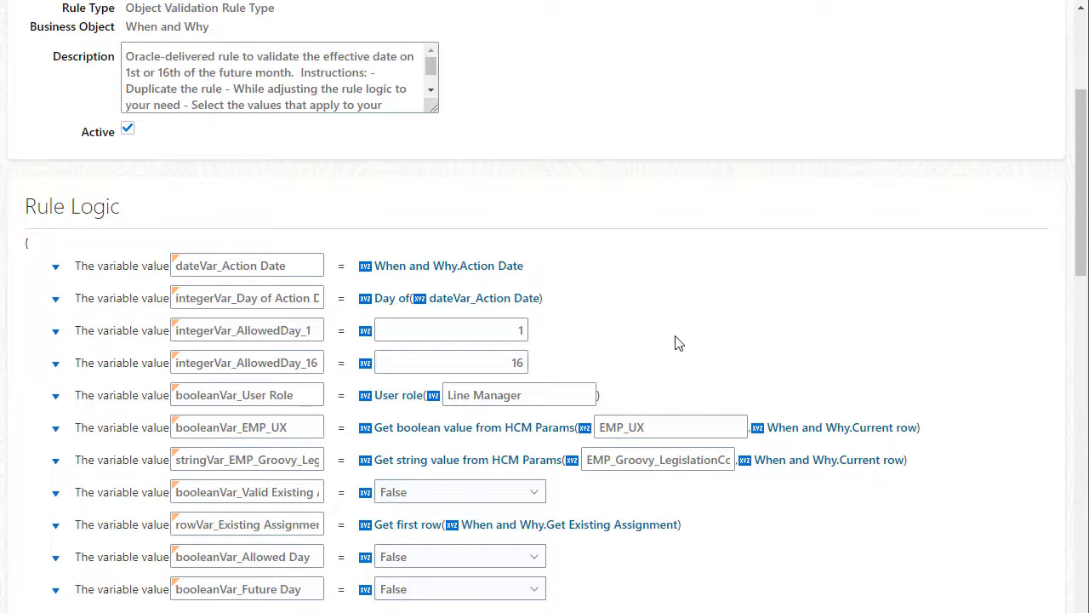
{"action": "left_click", "coordinate": [56, 364]}
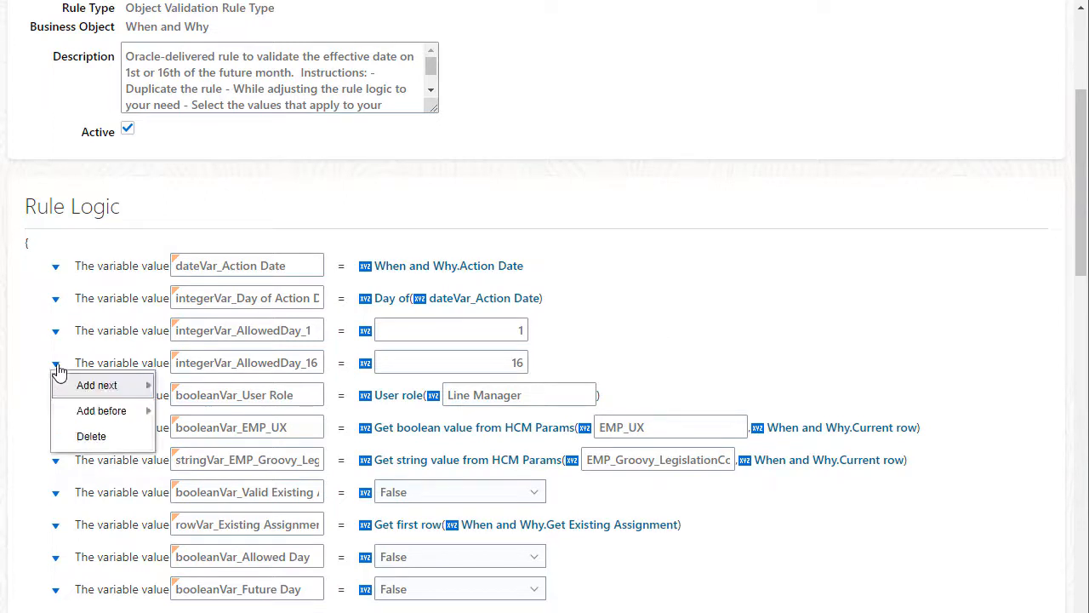
{"action": "left_click", "coordinate": [95, 444]}
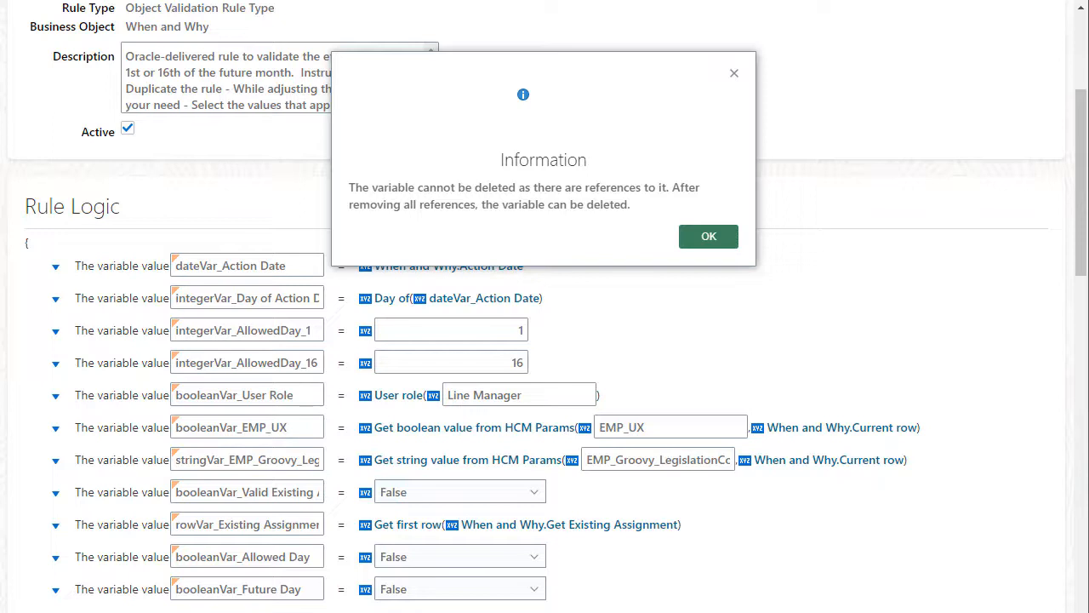
{"action": "left_click", "coordinate": [709, 242]}
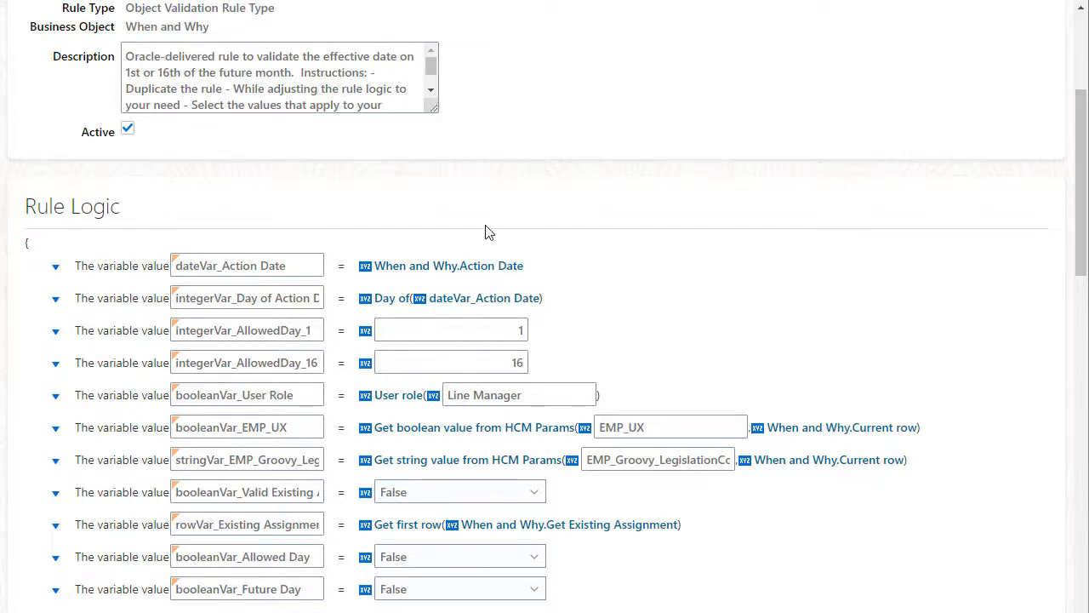
Delete the user role, EMP_UX and EMP_Groovy legislation code variables from the rule logic
{"action": "left_click", "coordinate": [55, 400]}
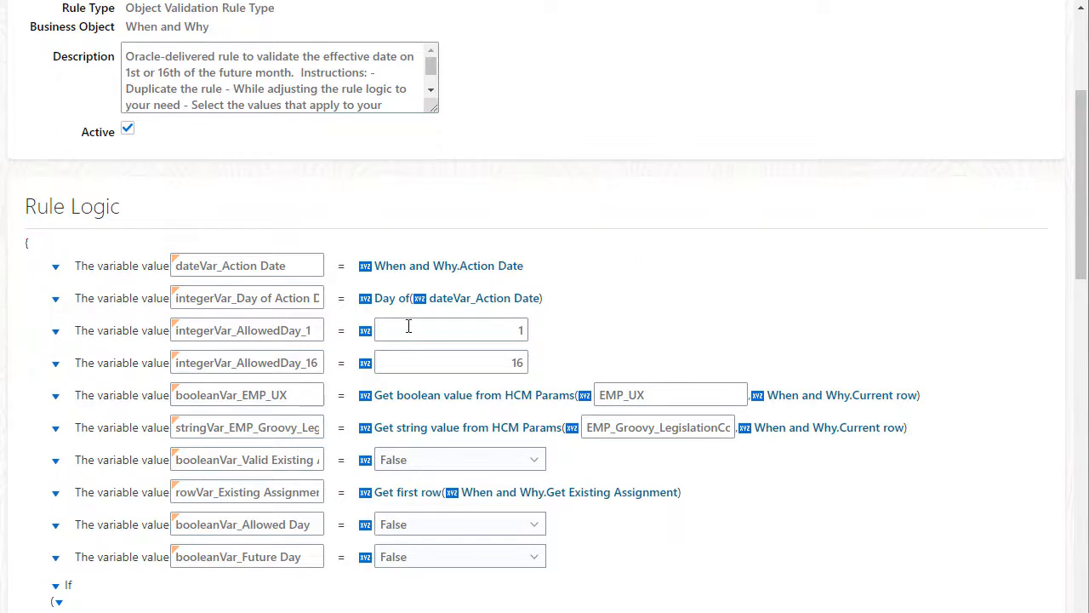
{"action": "left_click", "coordinate": [57, 399]}
{"action": "left_click", "coordinate": [94, 470]}
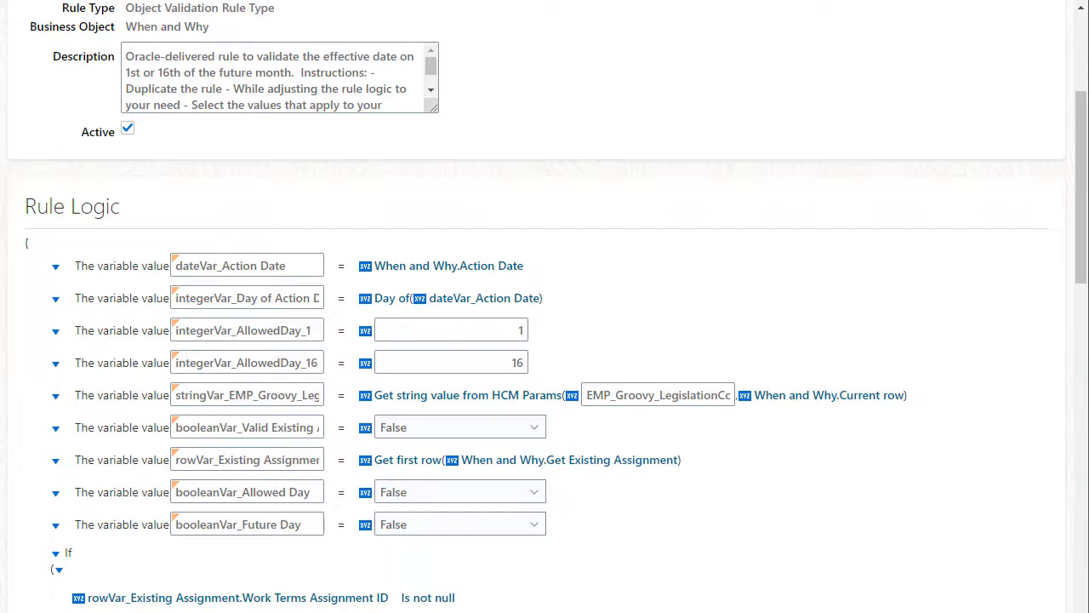
{"action": "left_click", "coordinate": [56, 398]}
{"action": "left_click", "coordinate": [83, 470]}
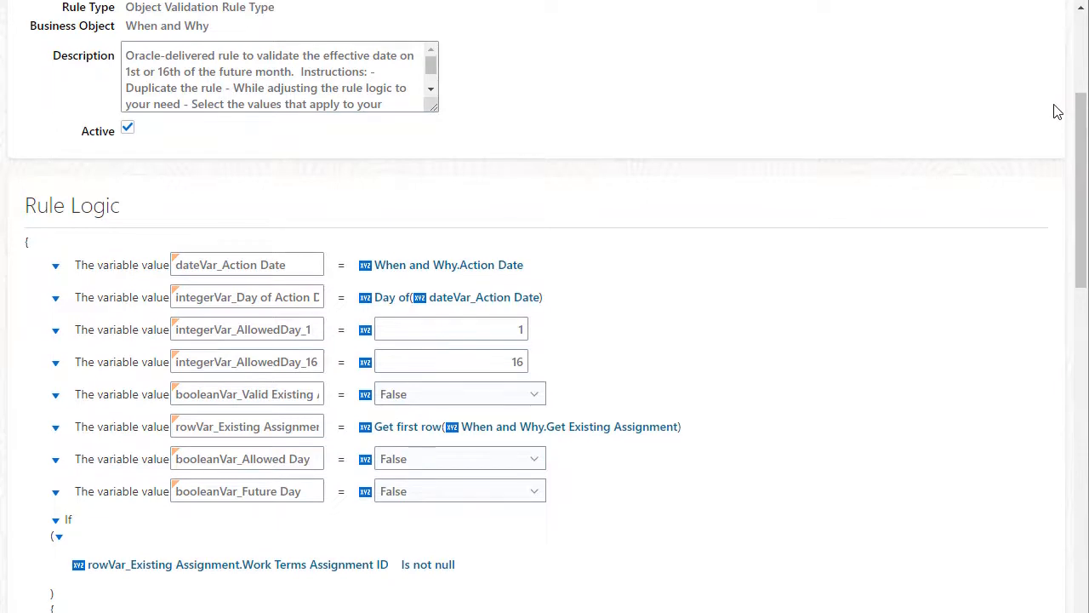
Delete the If block that checks the existing assignment's Work Terms Assignment ID, along with the booleanVar_Valid Existing Assignment variable
{"action": "scroll", "coordinate": [1056, 109], "scroll_direction": "down", "scroll_amount": 2}
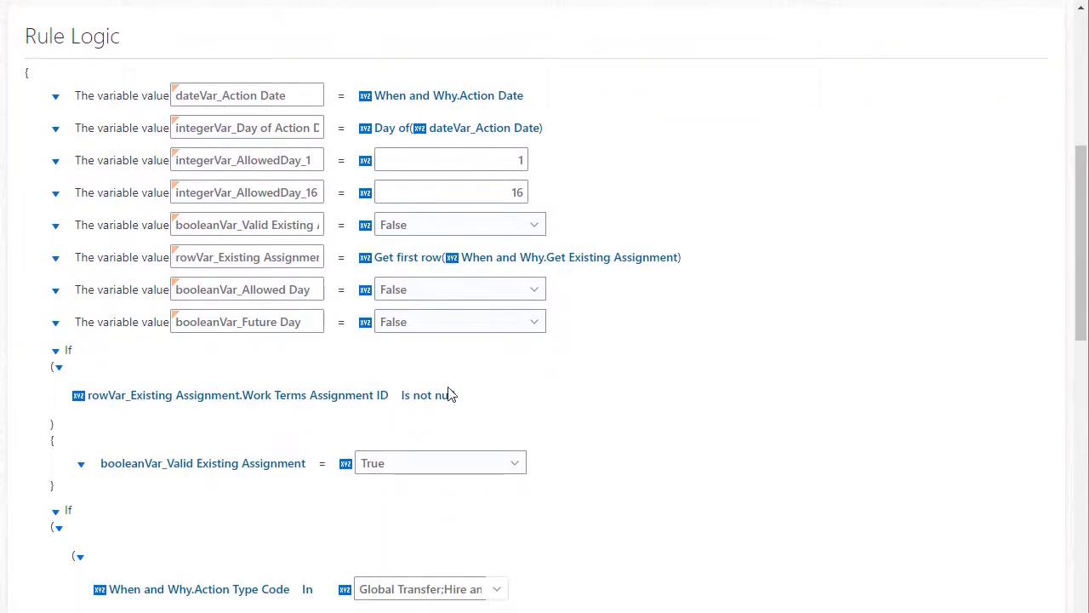
{"action": "left_click", "coordinate": [56, 350]}
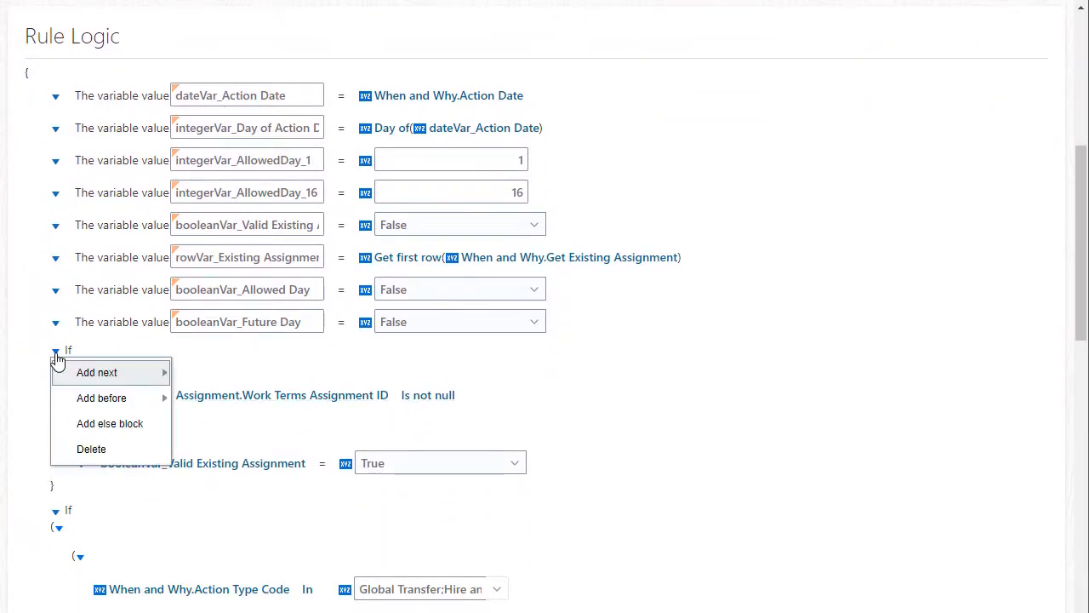
{"action": "left_click", "coordinate": [92, 449]}
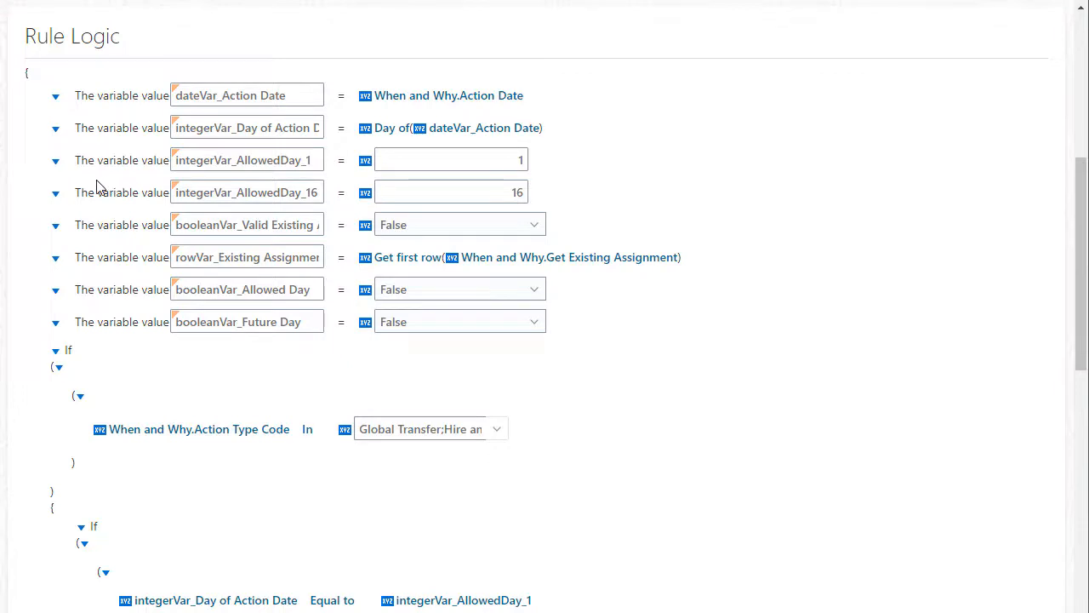
{"action": "left_click", "coordinate": [56, 230]}
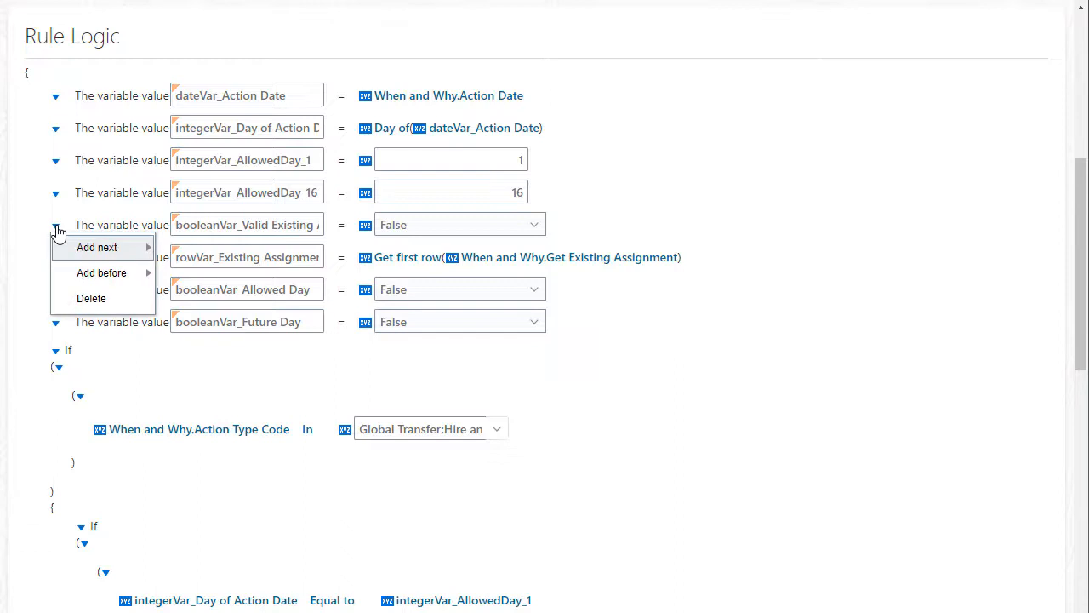
{"action": "left_click", "coordinate": [98, 298]}
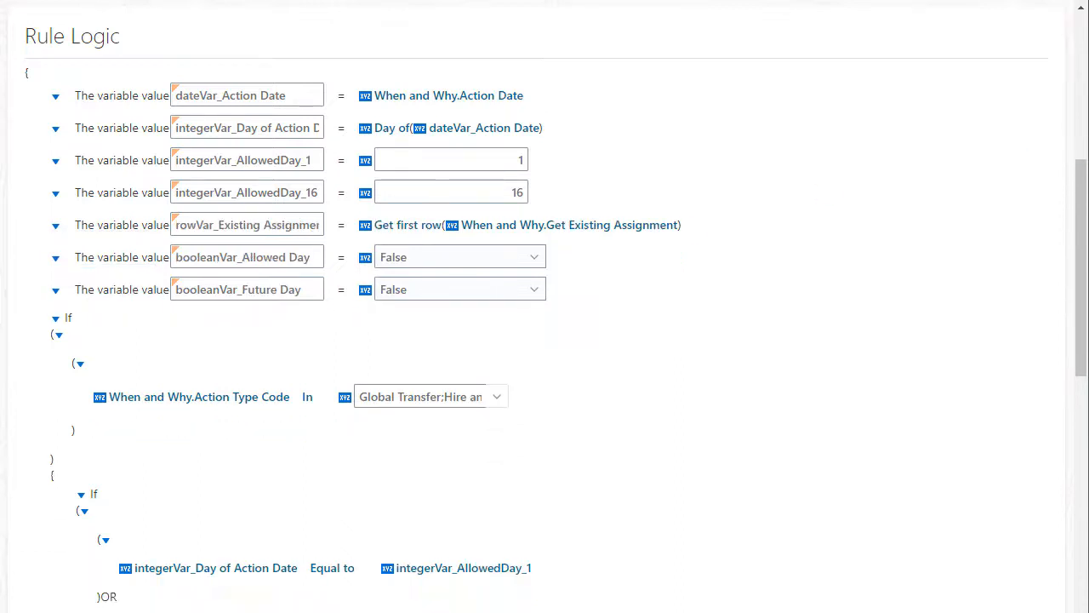
Review which action types are selected in the Action Type Code condition
{"action": "left_click", "coordinate": [432, 397]}
{"action": "scroll", "coordinate": [486, 209], "scroll_direction": "down", "scroll_amount": 5}
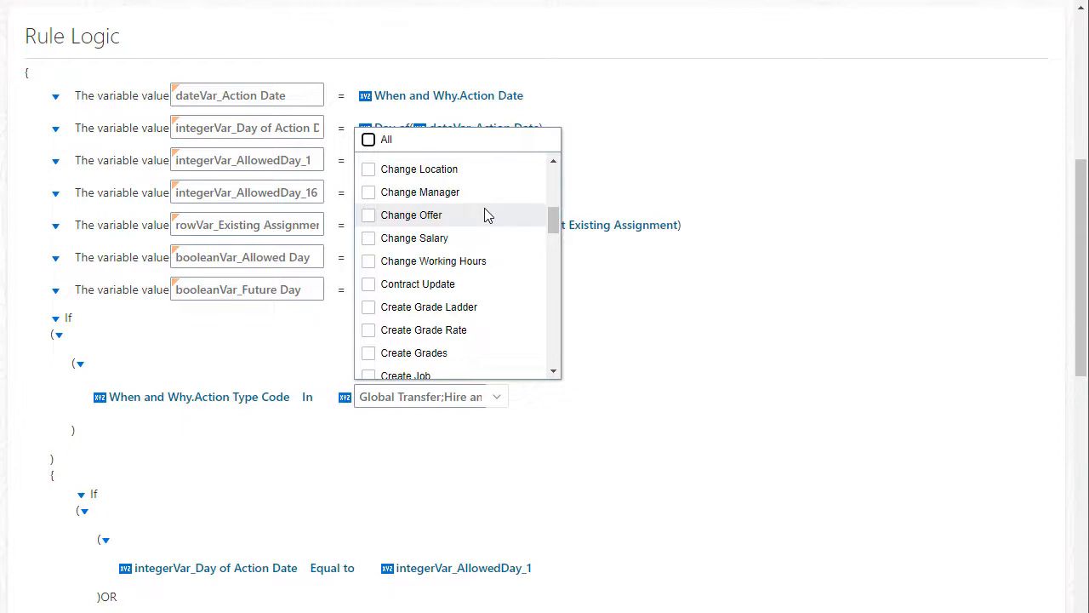
{"action": "scroll", "coordinate": [487, 214], "scroll_direction": "down", "scroll_amount": 8}
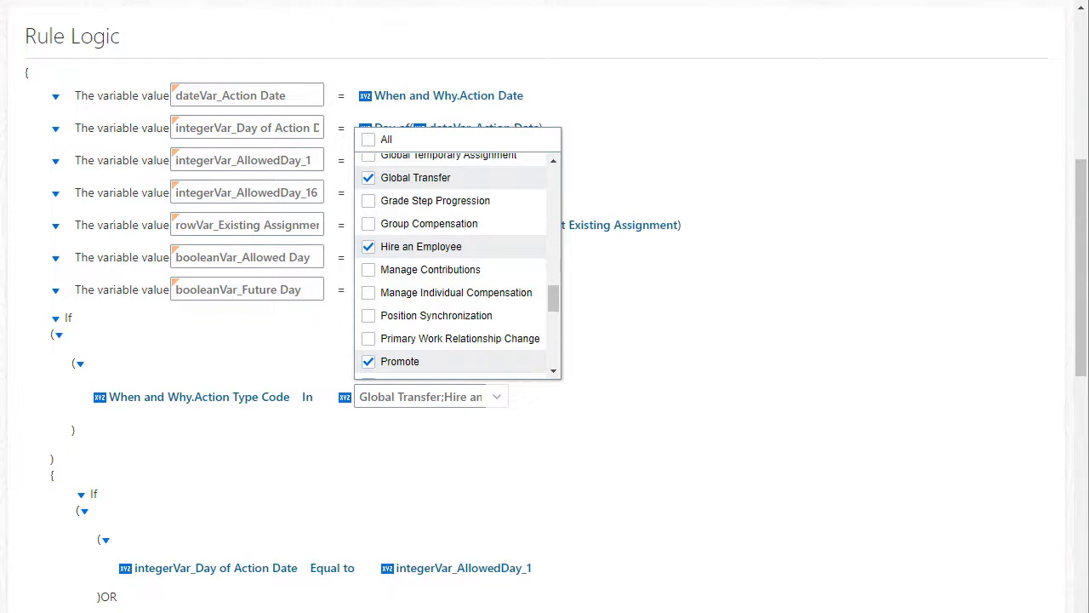
{"action": "left_click", "coordinate": [865, 150]}
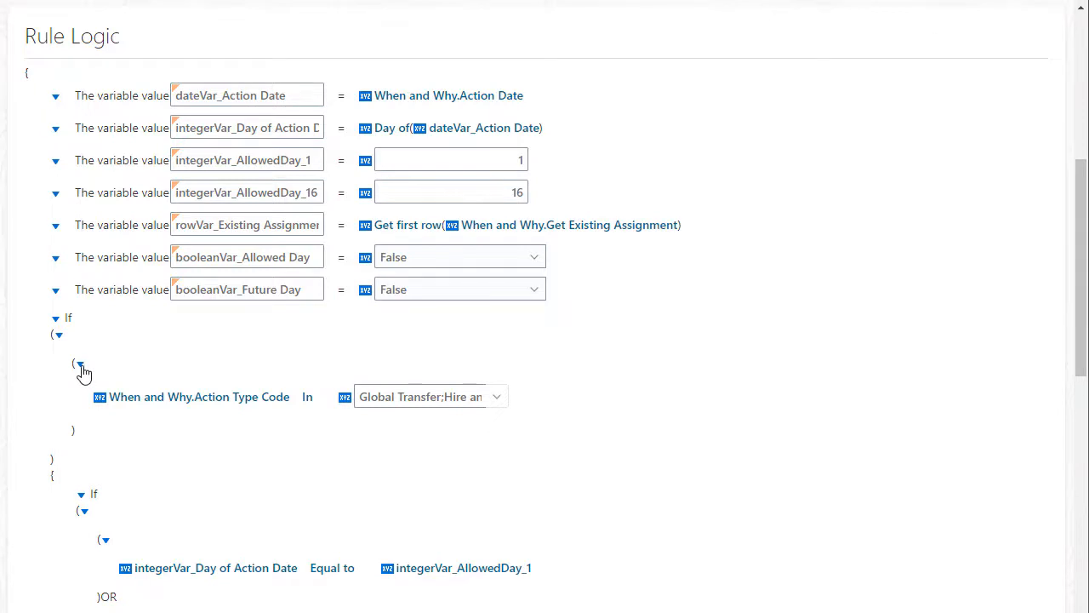
Add a second condition beneath the Action Type Code condition, based on the When and Why Action Reason ID
{"action": "left_click", "coordinate": [81, 366]}
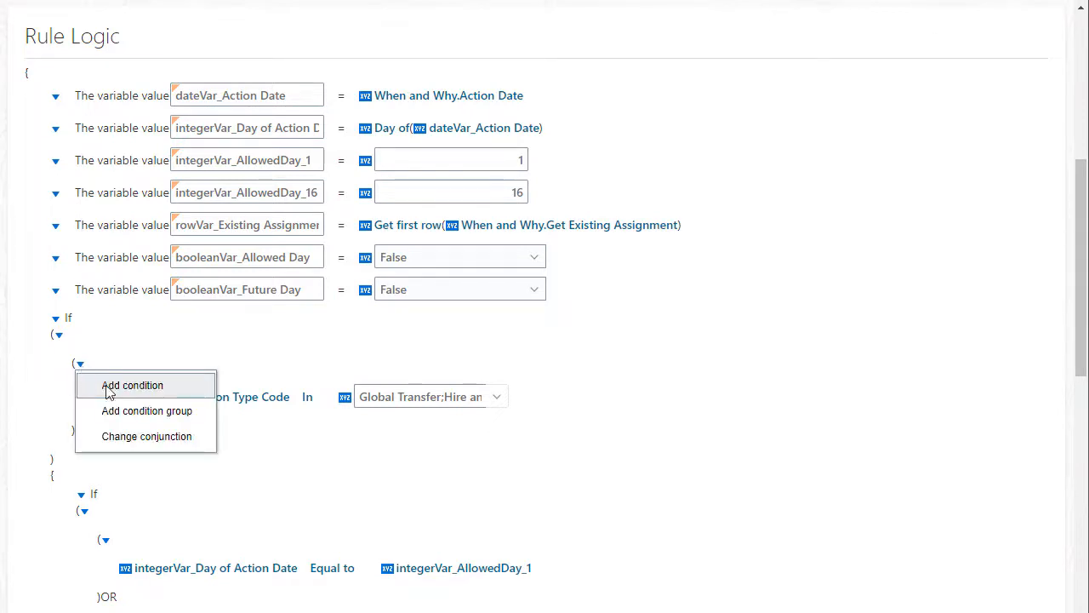
{"action": "left_click", "coordinate": [108, 391]}
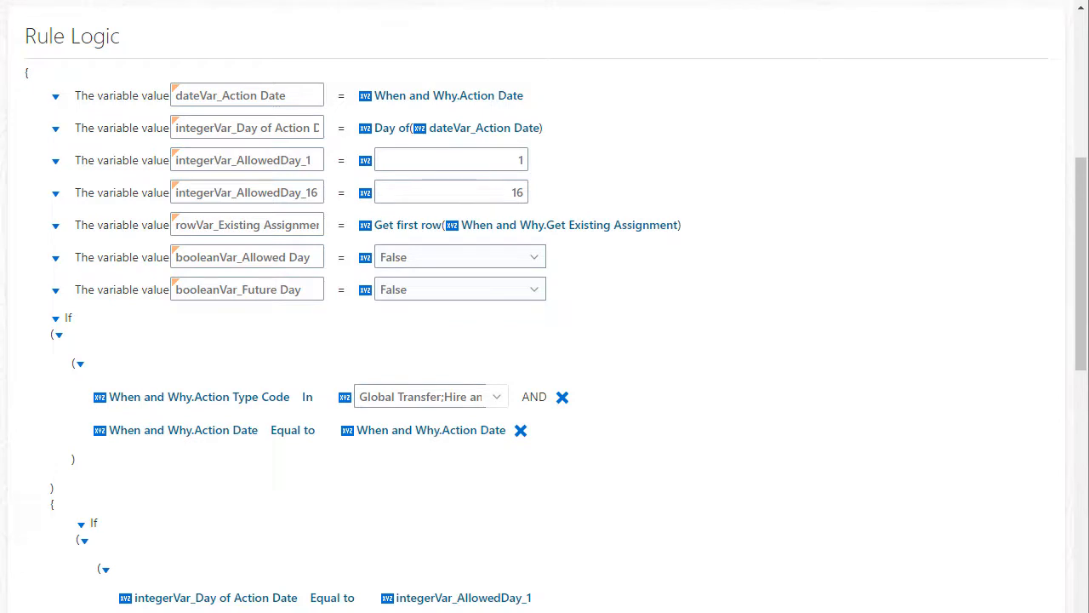
{"action": "left_click", "coordinate": [206, 441]}
{"action": "mouse_move", "coordinate": [202, 453]}
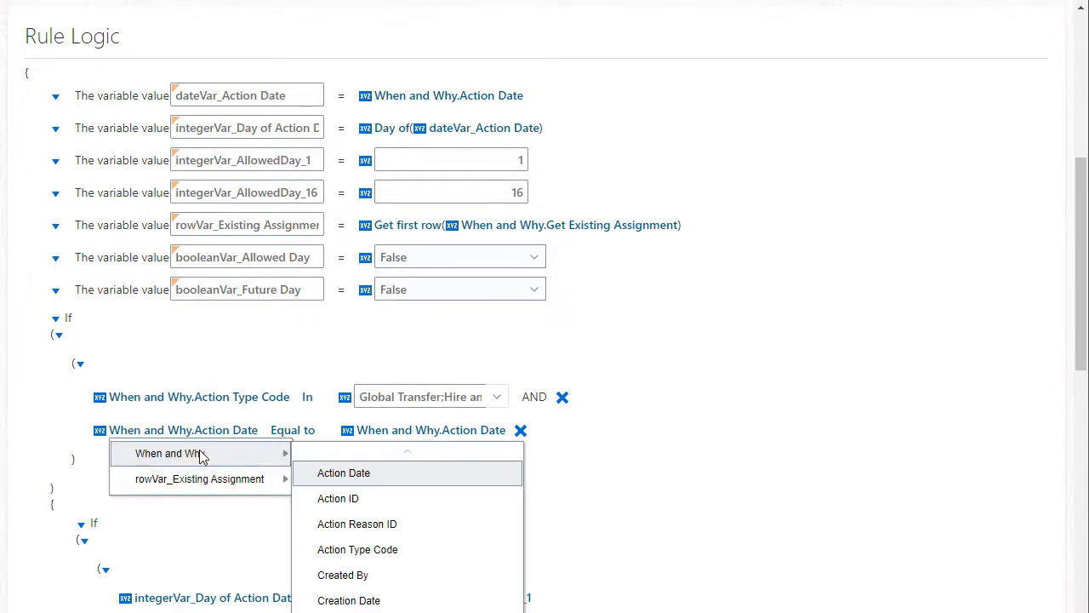
{"action": "left_click", "coordinate": [368, 521]}
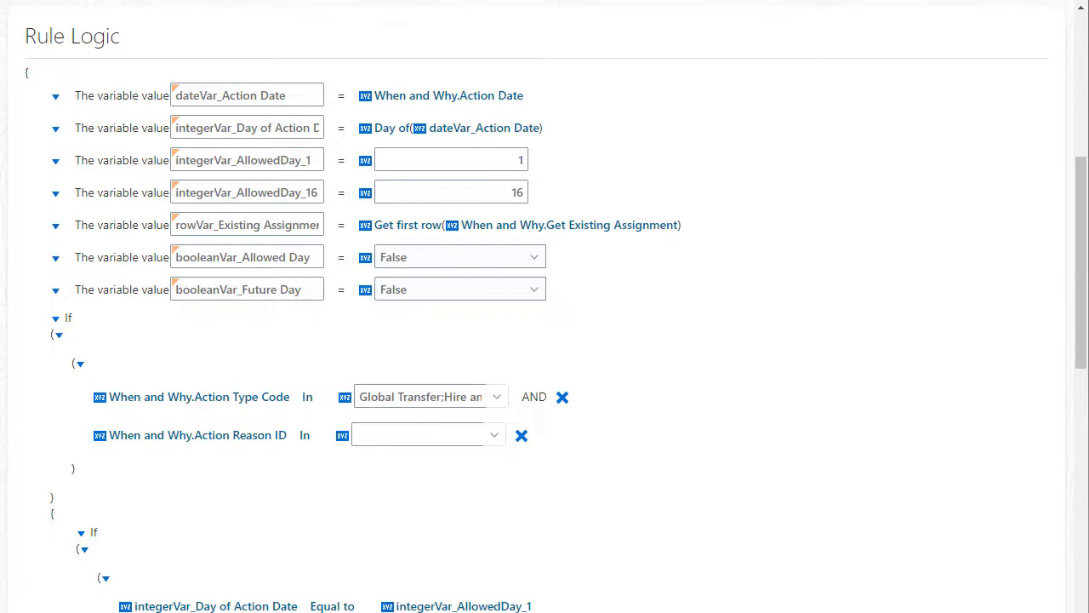
Select Hire to fill vacant position NEWHIRE as the only value of the Action Reason ID condition
{"action": "left_click", "coordinate": [497, 438]}
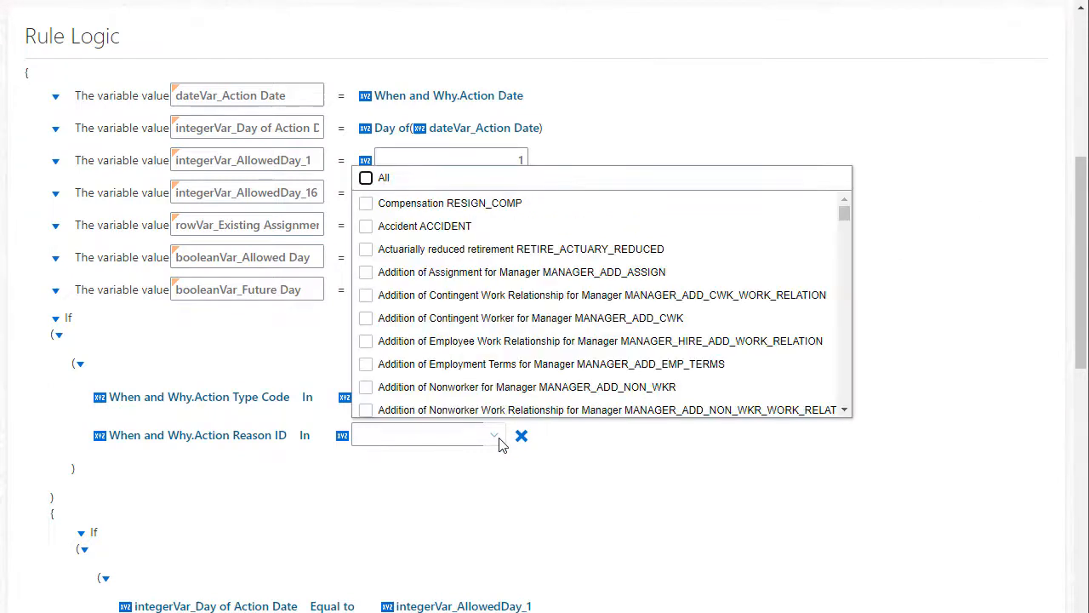
{"action": "mouse_move", "coordinate": [846, 219]}
{"action": "left_mouse_down"}
{"action": "mouse_move", "coordinate": [850, 324]}
{"action": "mouse_move", "coordinate": [849, 309]}
{"action": "left_mouse_up"}
{"action": "scroll", "coordinate": [679, 309], "scroll_direction": "up", "scroll_amount": 2}
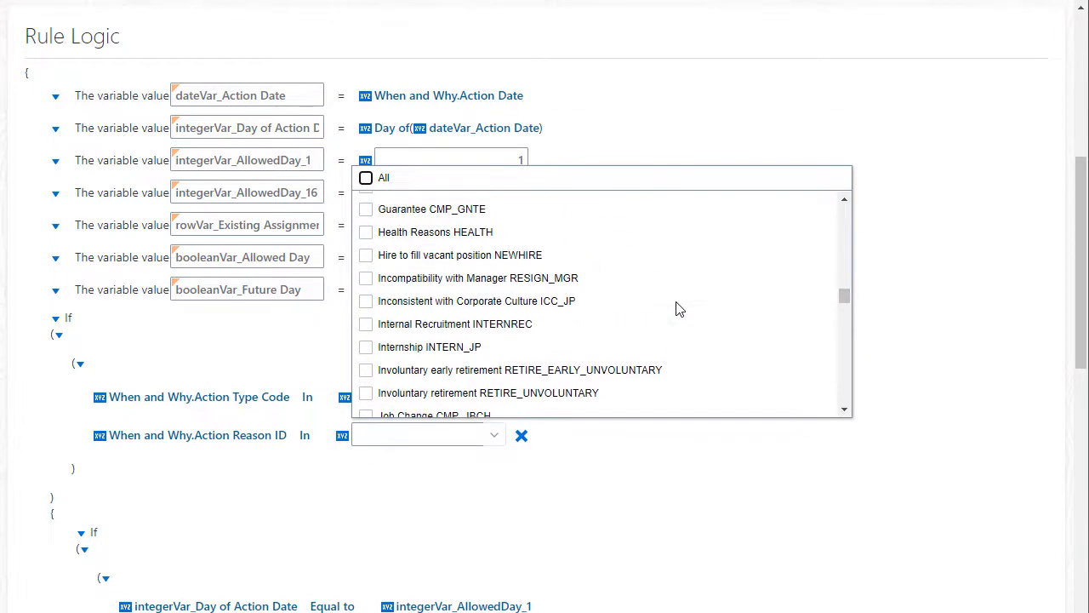
{"action": "left_click", "coordinate": [365, 257]}
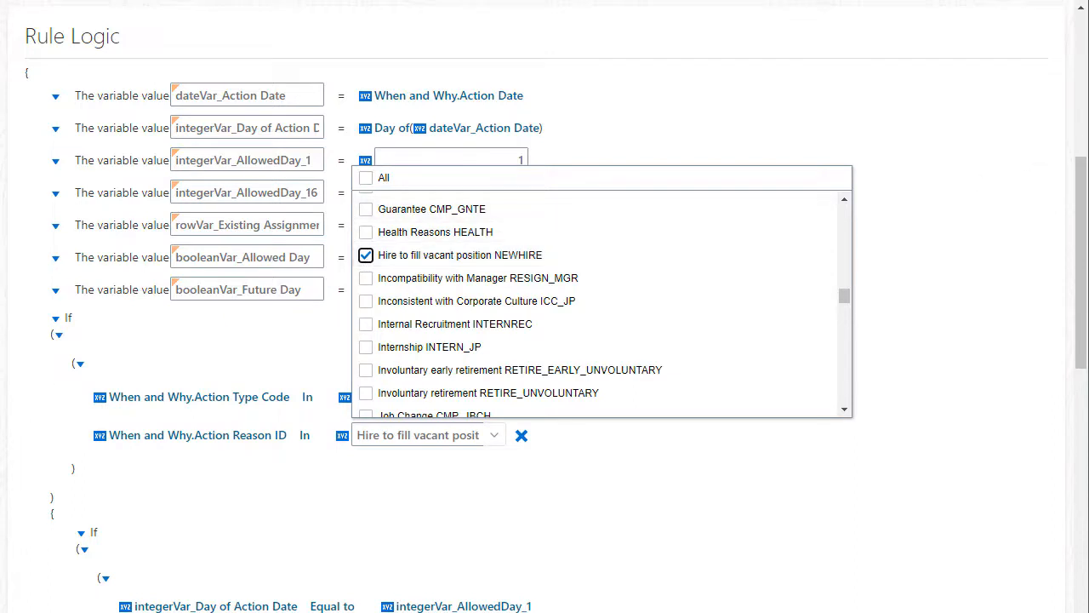
{"action": "left_click", "coordinate": [998, 172]}
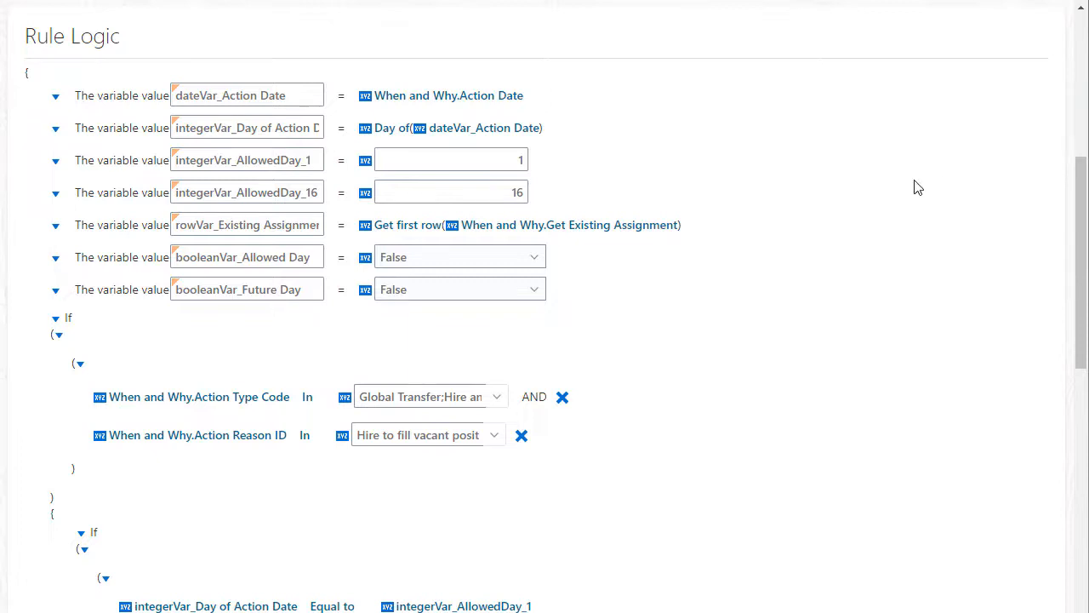
Delete the OR condition group that compares integerVar_Day of Action Date with integerVar_AllowedDay_16
{"action": "scroll", "coordinate": [784, 261], "scroll_direction": "down", "scroll_amount": 2}
{"action": "scroll", "coordinate": [784, 262], "scroll_direction": "down", "scroll_amount": 2}
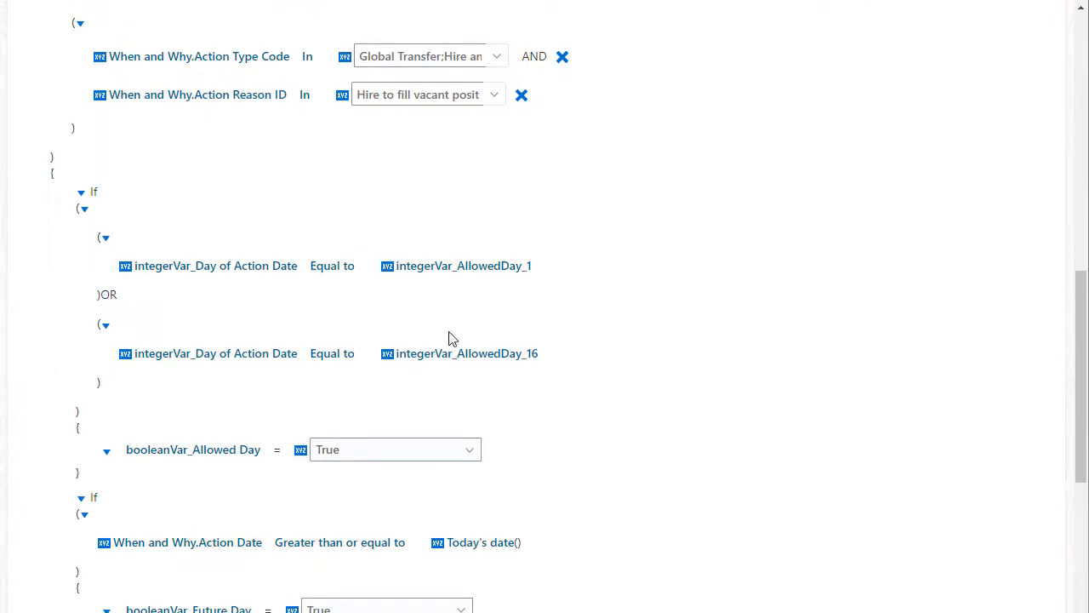
{"action": "left_click", "coordinate": [105, 326]}
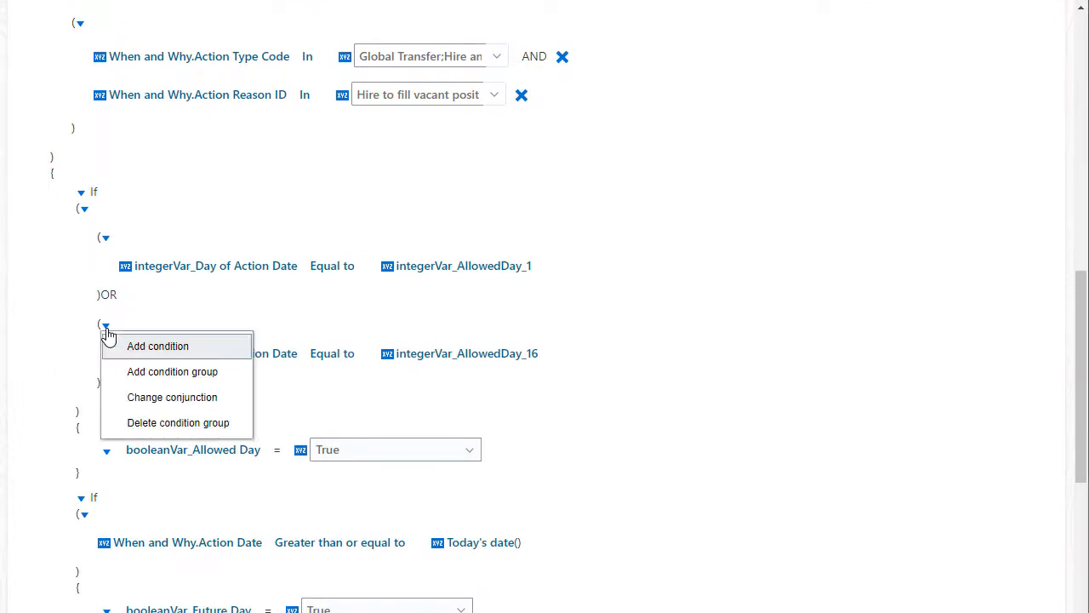
{"action": "left_click", "coordinate": [193, 424]}
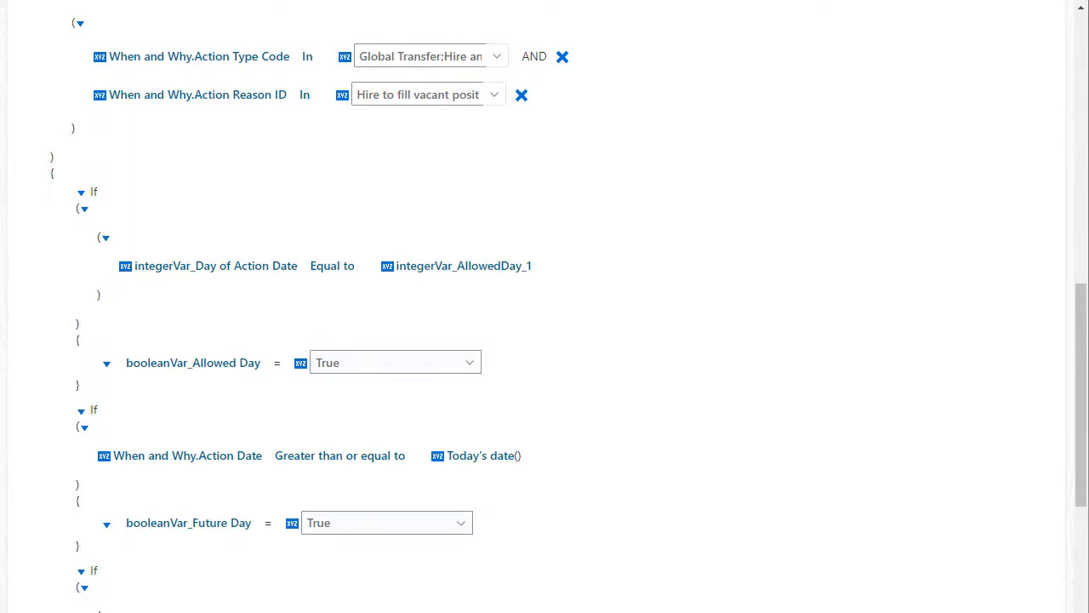
Delete the variable integerVar_AllowedDay_16 from the start of the rule logic
{"action": "scroll", "coordinate": [899, 232], "scroll_direction": "up", "scroll_amount": 15}
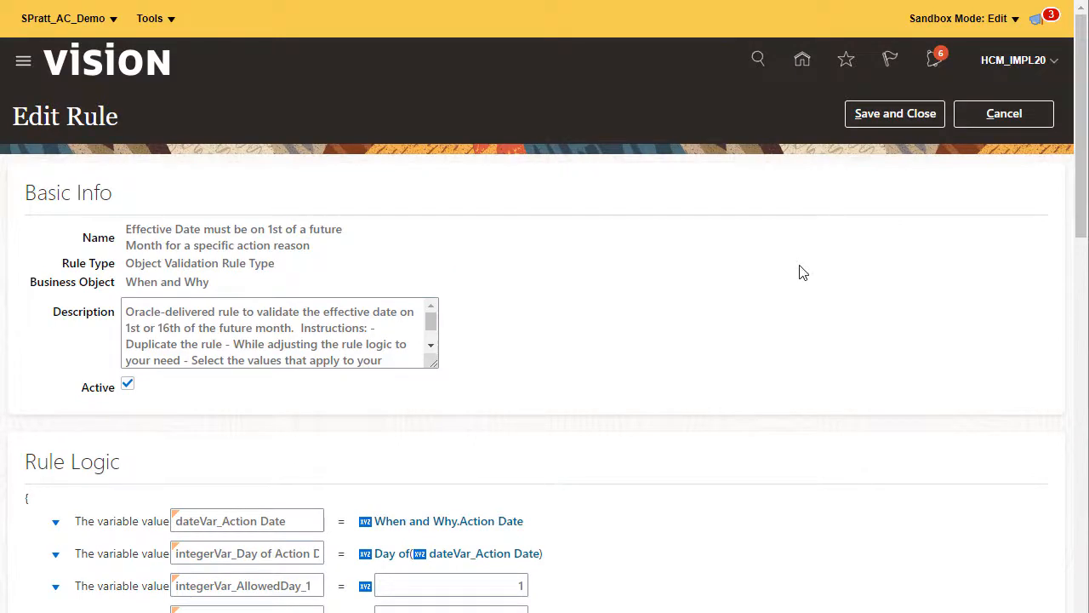
{"action": "scroll", "coordinate": [800, 273], "scroll_direction": "down", "scroll_amount": 1}
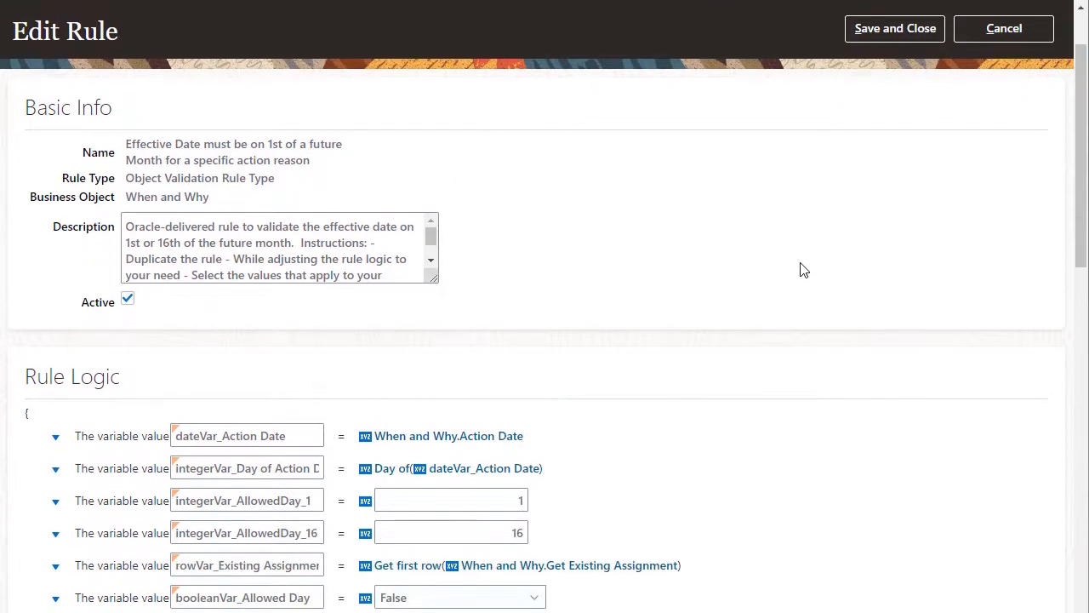
{"action": "left_click", "coordinate": [55, 535]}
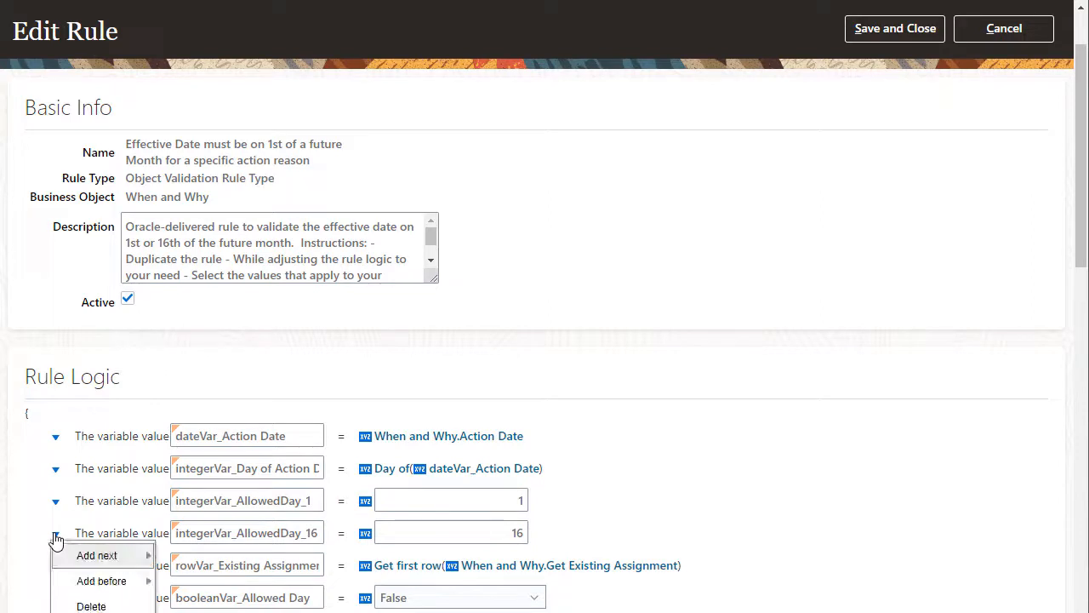
{"action": "left_click", "coordinate": [88, 607]}
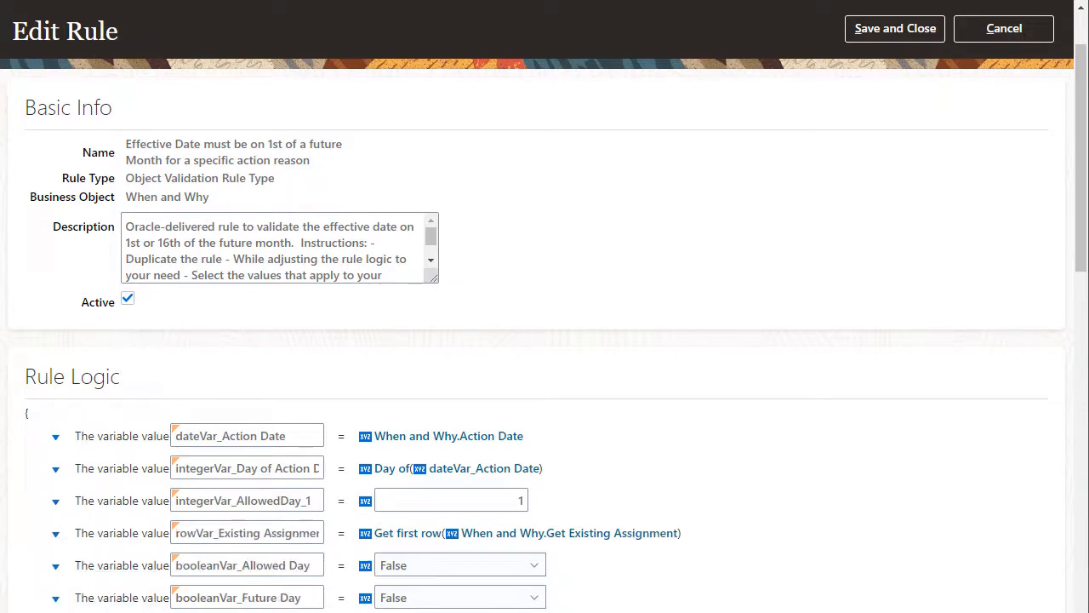
Change the error message to "You can do this transaction on the first of the month for this action reason" and save and close the rule
{"action": "scroll", "coordinate": [545, 341], "scroll_direction": "up", "scroll_amount": 1}
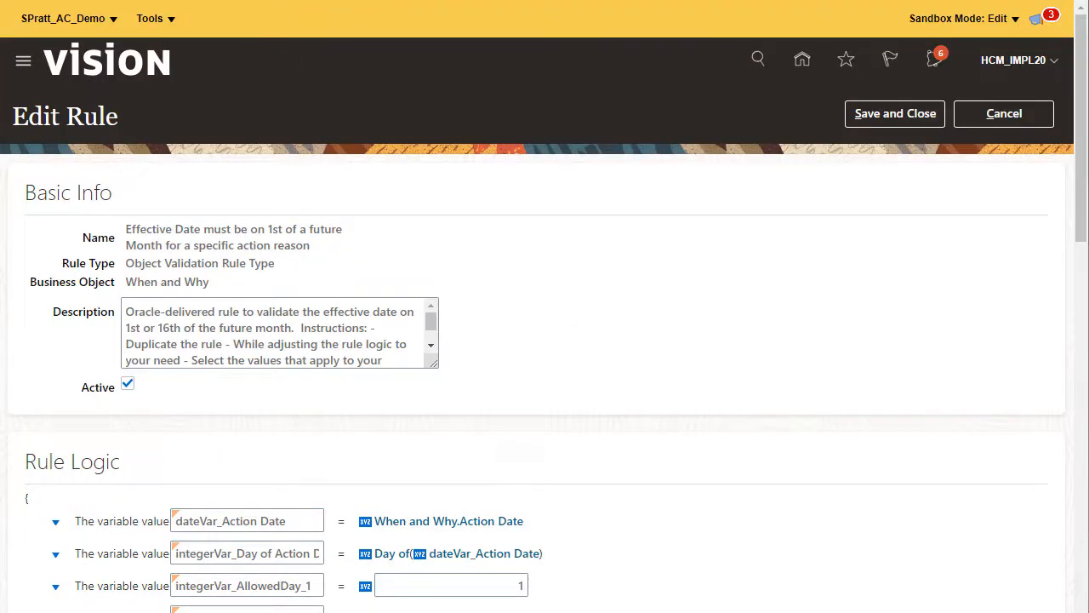
{"action": "scroll", "coordinate": [792, 248], "scroll_direction": "down", "scroll_amount": 15}
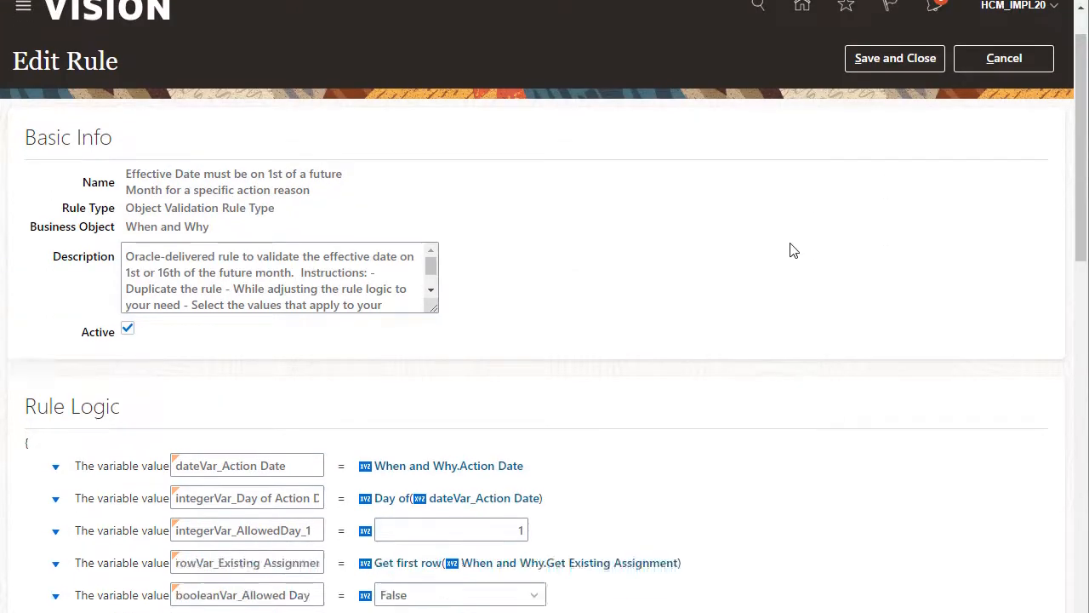
{"action": "scroll", "coordinate": [786, 251], "scroll_direction": "down", "scroll_amount": 1}
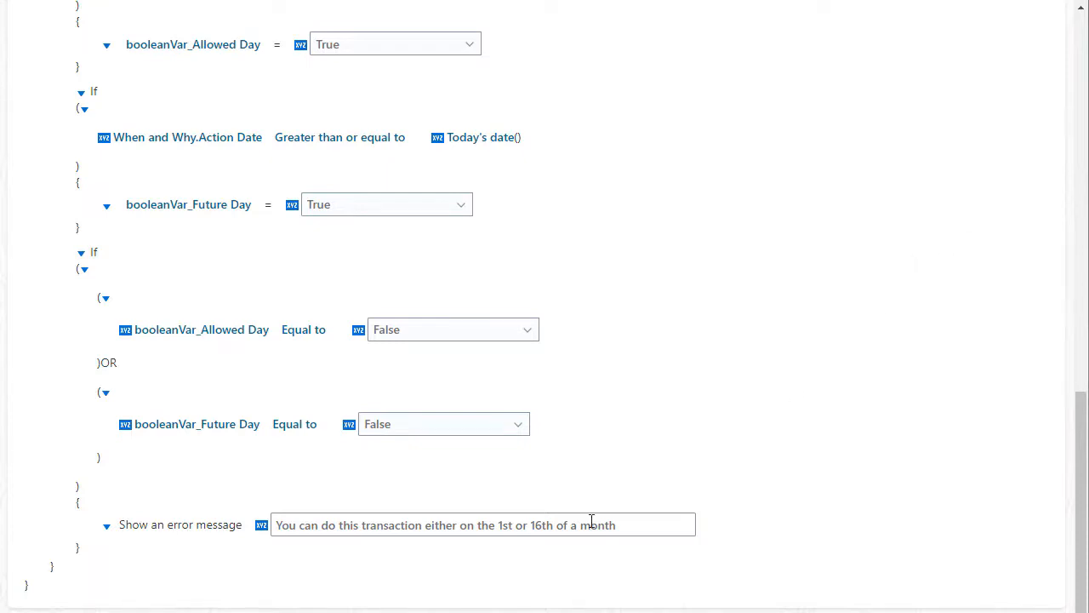
{"action": "left_click_drag", "start_coordinate": [462, 525], "coordinate": [643, 526]}
{"action": "type", "text": "on the first of the month for this action reason"}
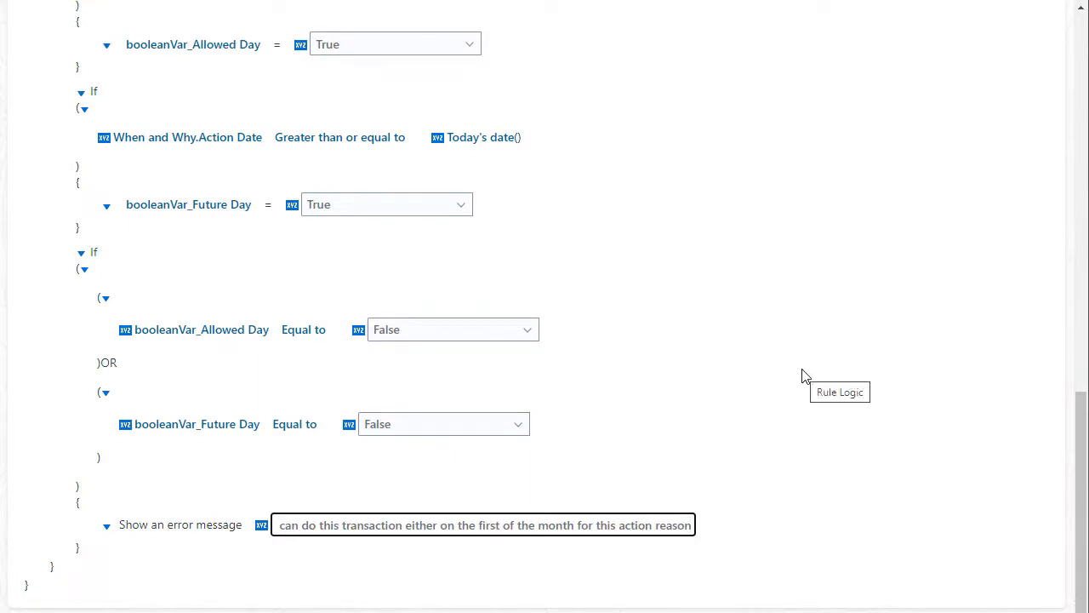
{"action": "double_click", "coordinate": [424, 525]}
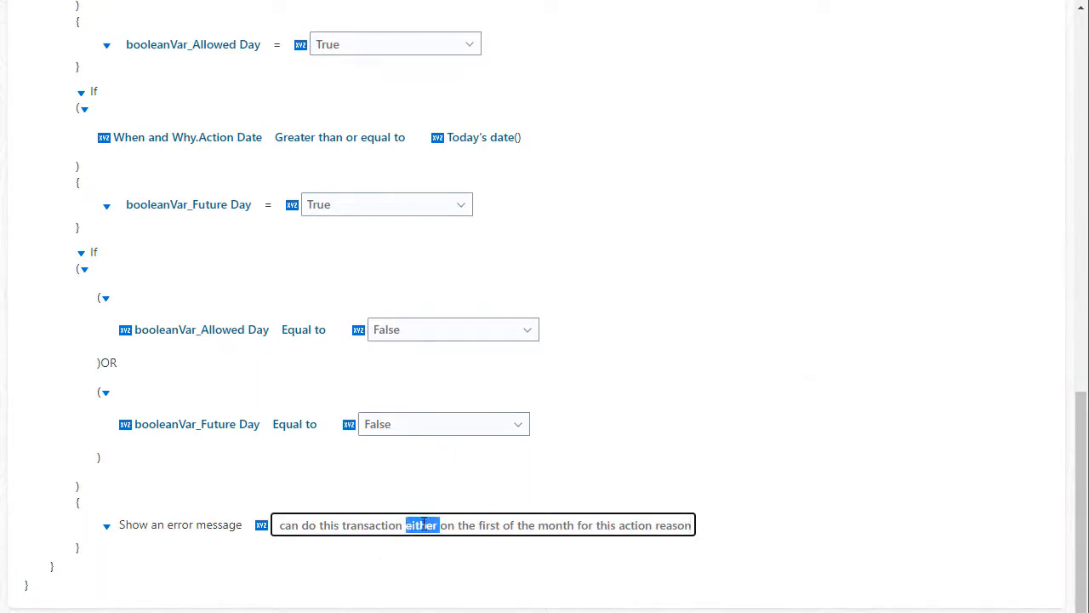
{"action": "key", "text": "BackSpace"}
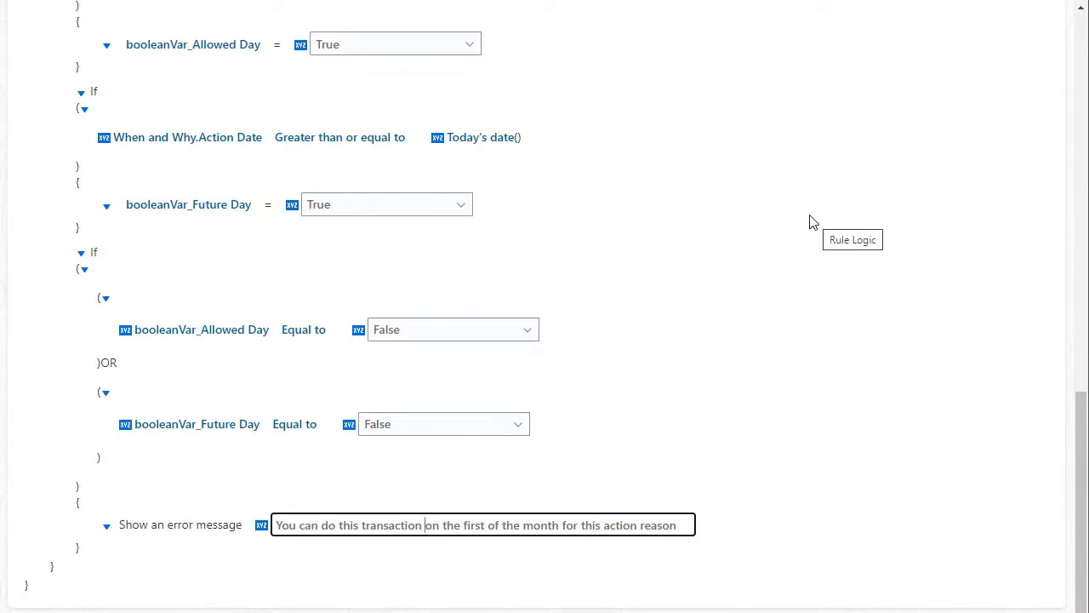
{"action": "scroll", "coordinate": [813, 222], "scroll_direction": "up", "scroll_amount": 15}
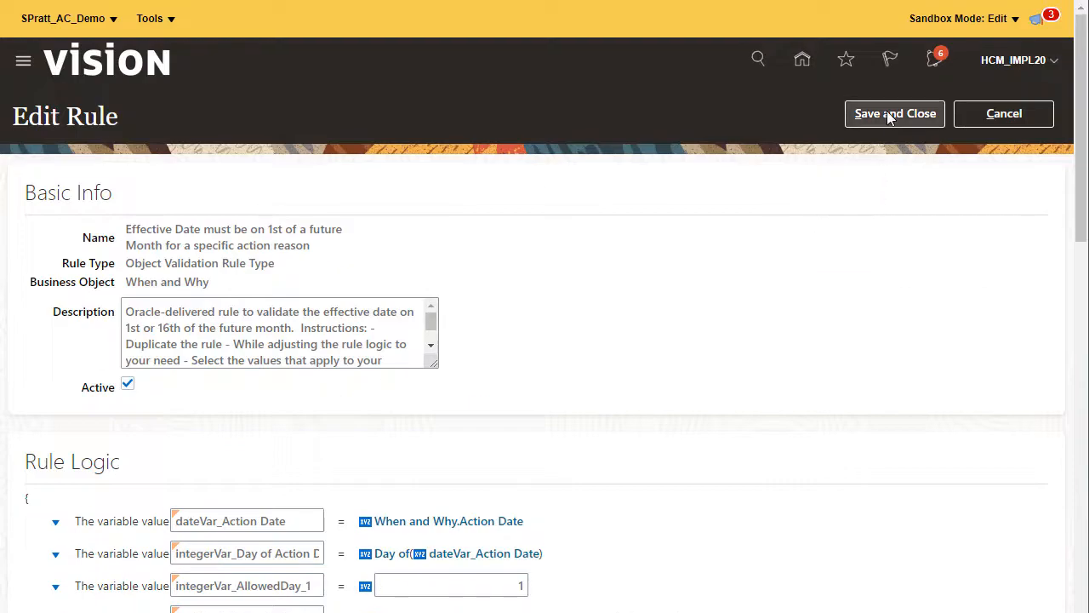
{"action": "left_click", "coordinate": [890, 118]}
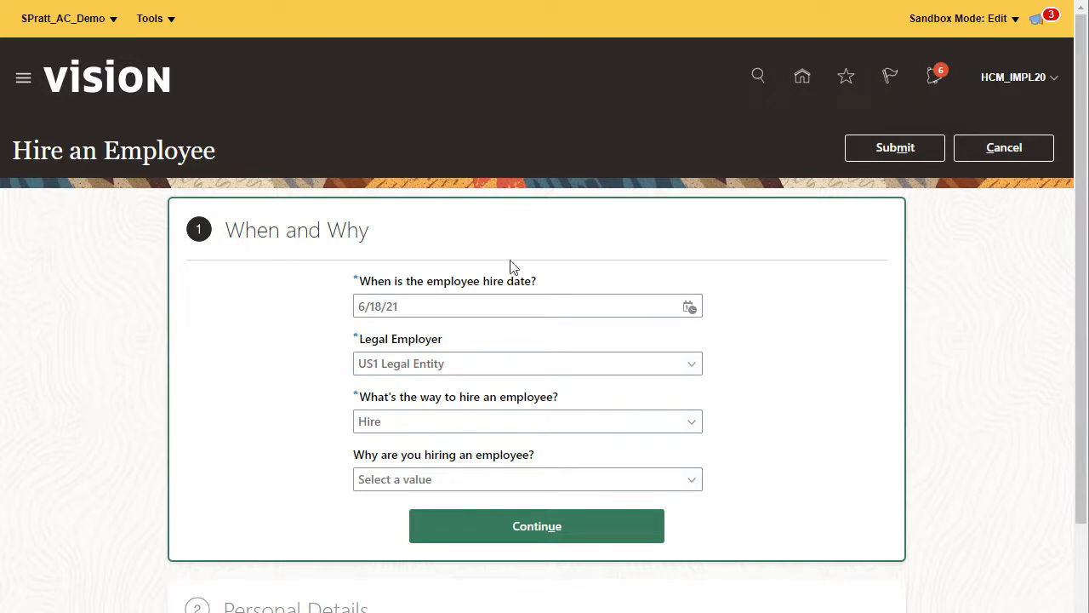
Test the rule in Hire an Employee by choosing the reason Hire to fill vacant position, continuing, and dismissing the error
{"action": "double_click", "coordinate": [376, 307]}
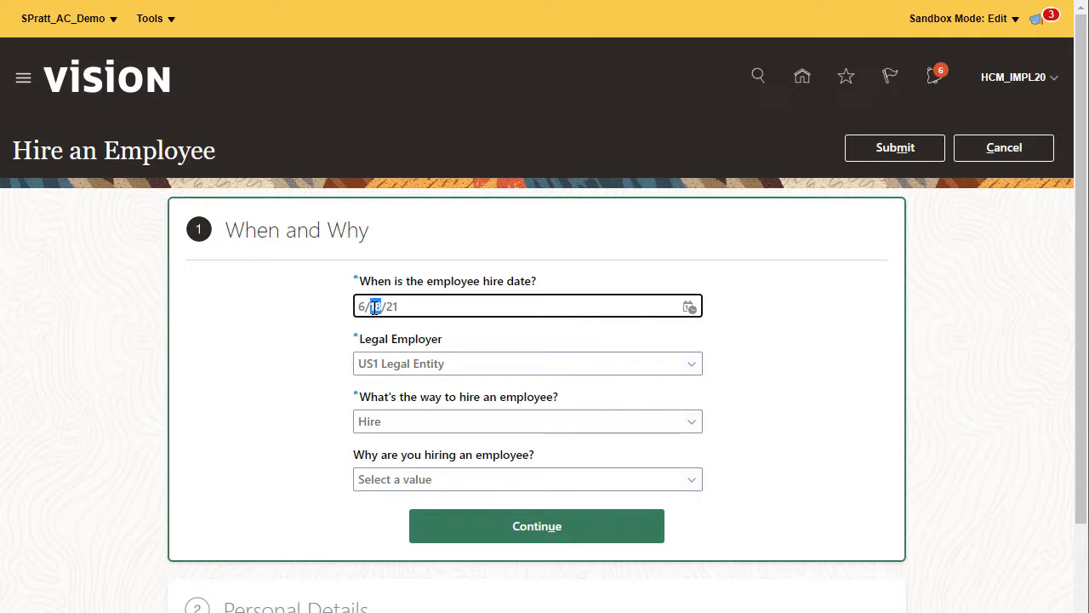
{"action": "left_click", "coordinate": [691, 482]}
{"action": "left_click", "coordinate": [485, 531]}
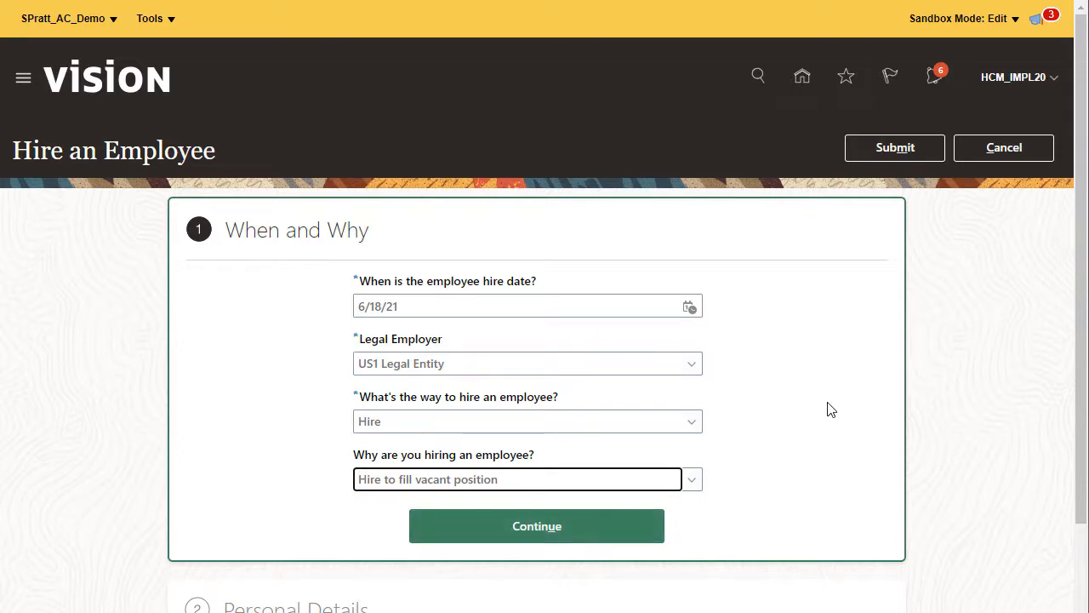
{"action": "left_click", "coordinate": [564, 528]}
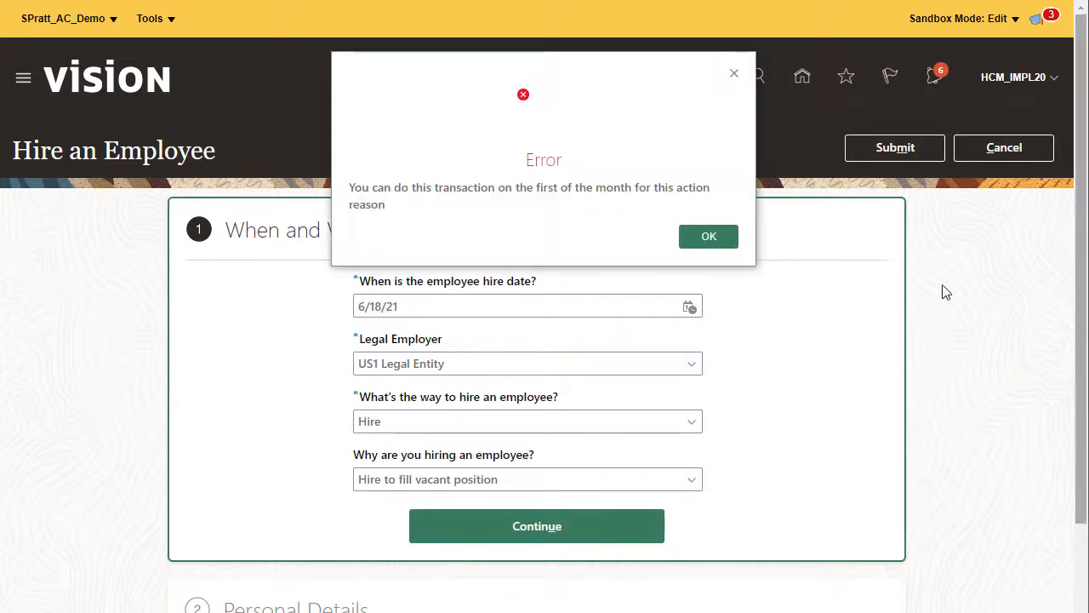
{"action": "left_click", "coordinate": [720, 241]}
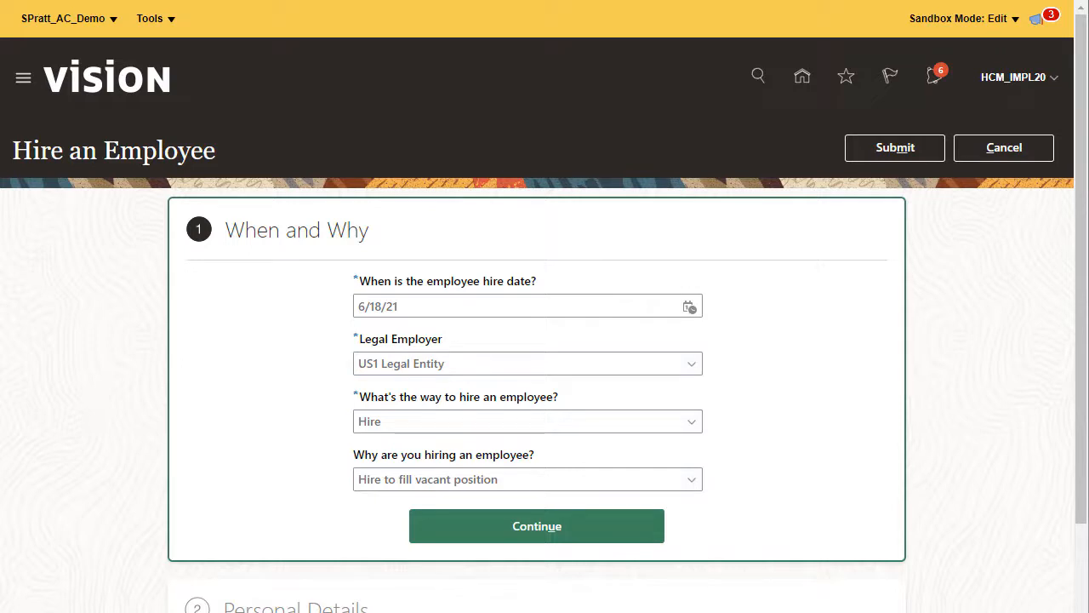
Clear the hiring reason in When and Why and continue with the hire to test the rule without an action reason
{"action": "left_click", "coordinate": [558, 480]}
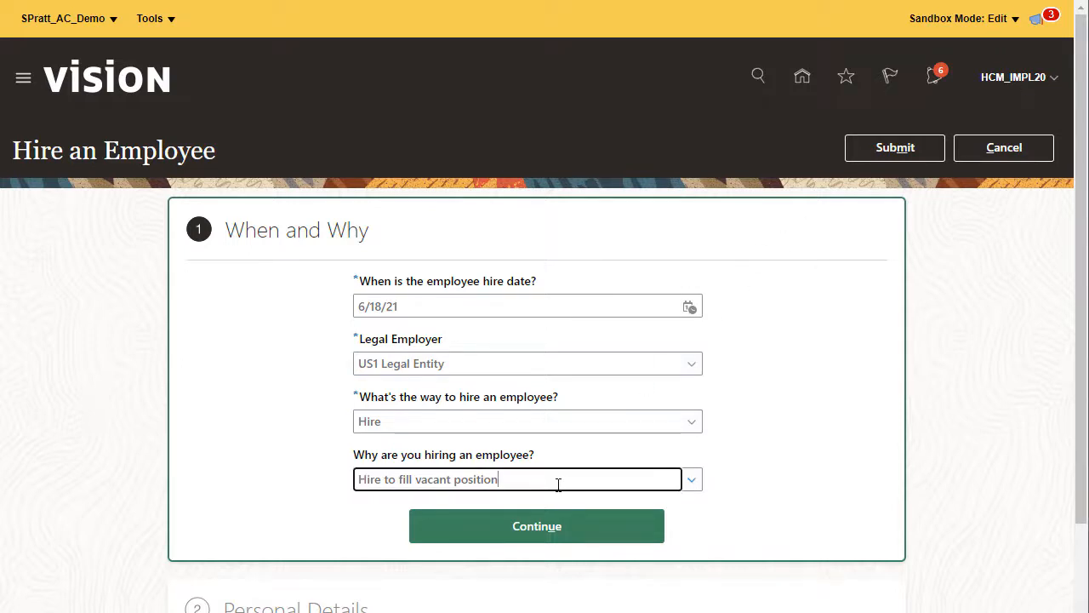
{"action": "key", "text": "BackSpace"}
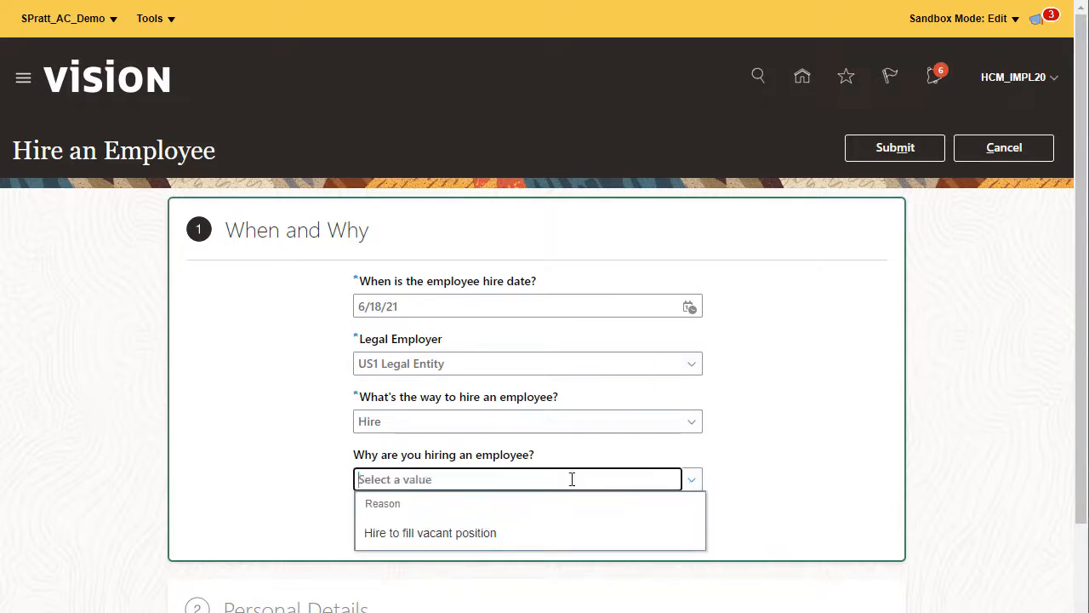
{"action": "left_click", "coordinate": [822, 449]}
{"action": "left_click", "coordinate": [518, 538]}
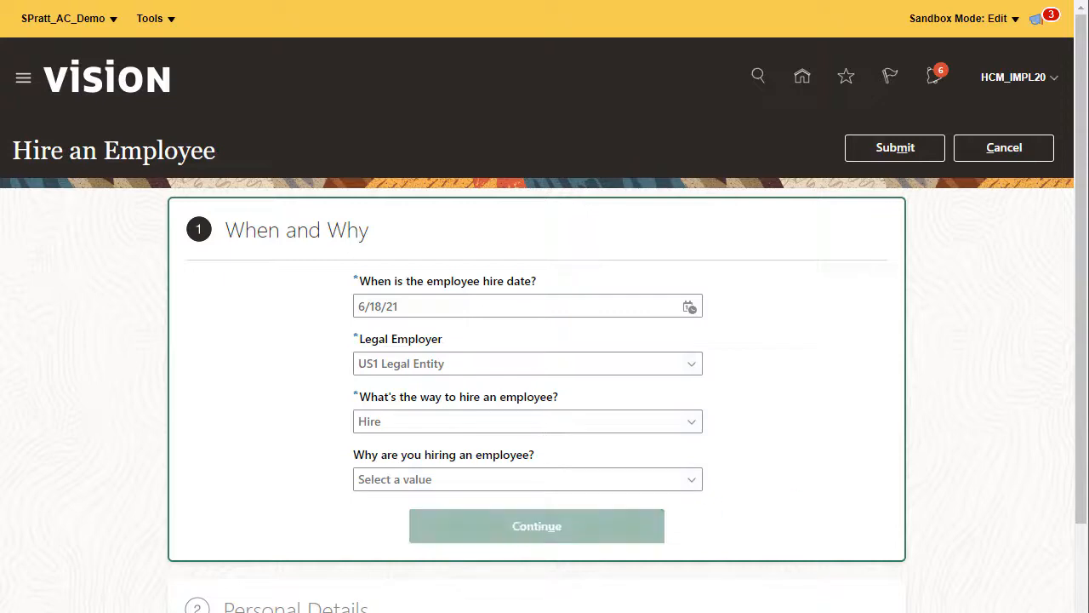